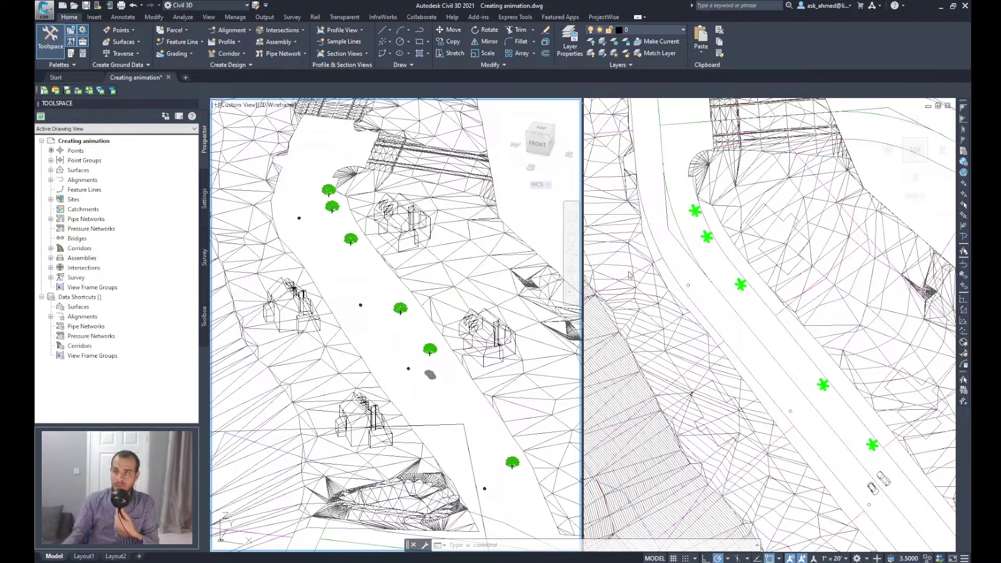
Step: Switch the active viewport between the plan and 3D views, ending in the 3D view
{"action": "left_click", "coordinate": [703, 260]}
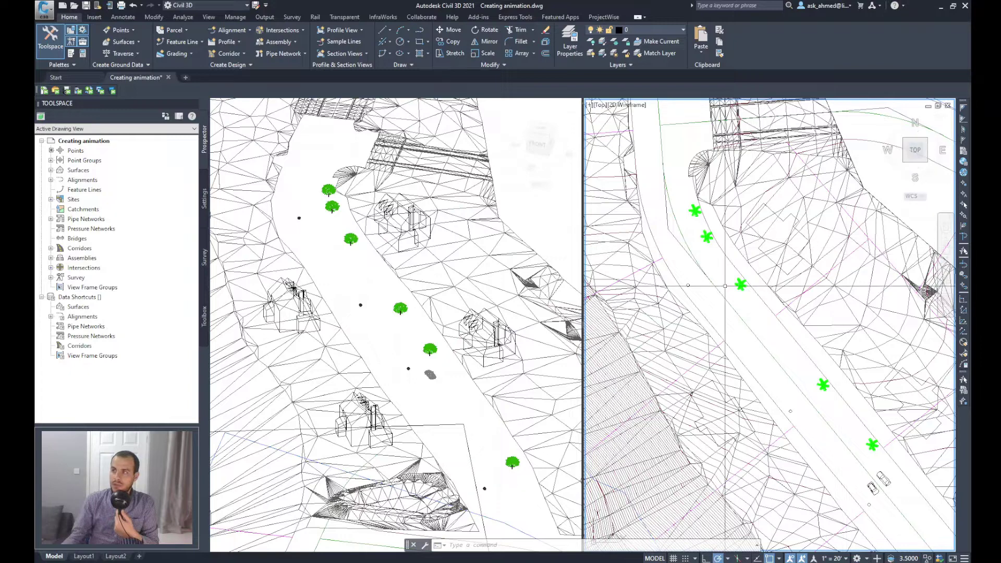
{"action": "left_click", "coordinate": [359, 298]}
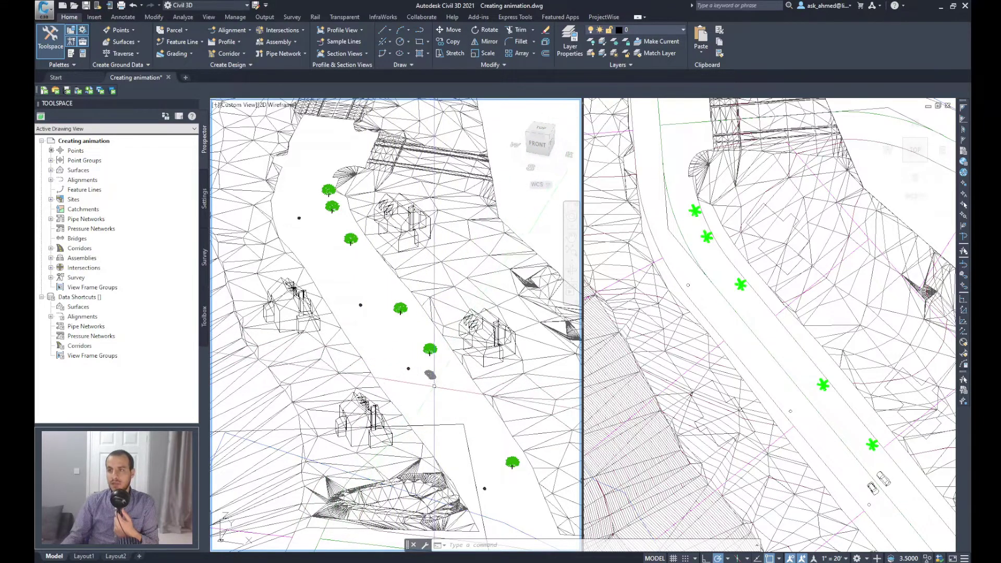
{"action": "left_click", "coordinate": [910, 489]}
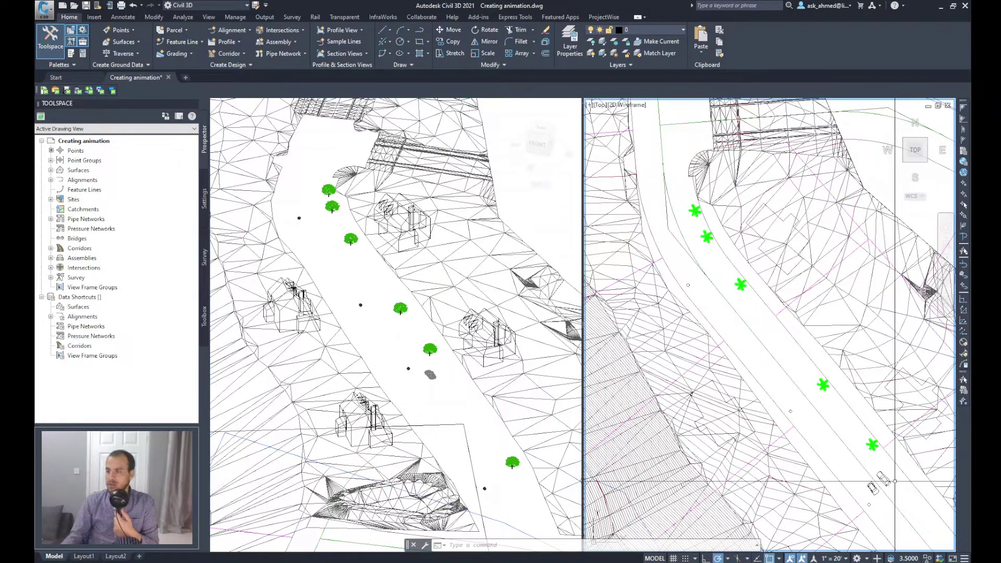
{"action": "left_click", "coordinate": [332, 441]}
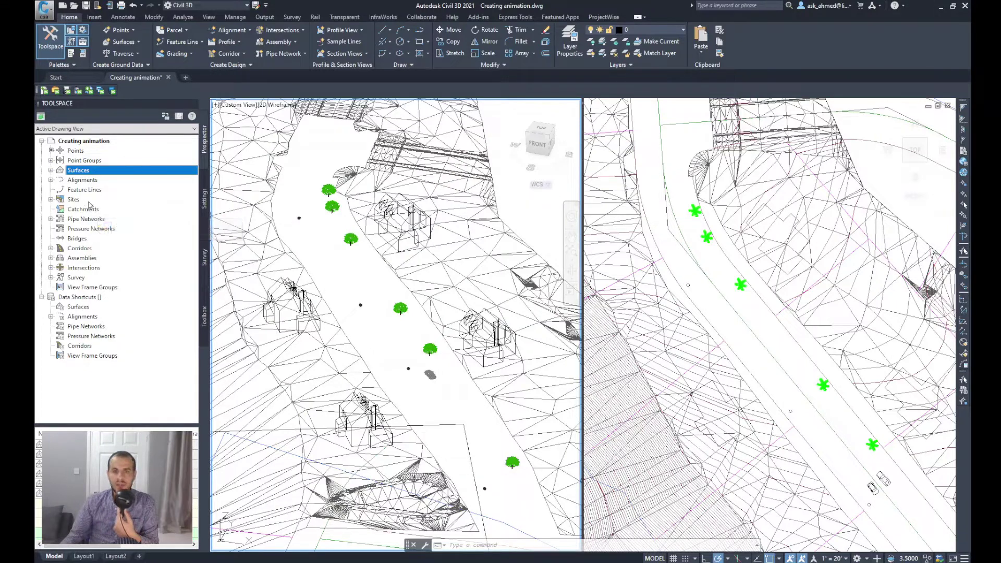
Step: Expand the Surfaces and Corridors nodes in Prospector and show the View ribbon commands
{"action": "left_click", "coordinate": [51, 170]}
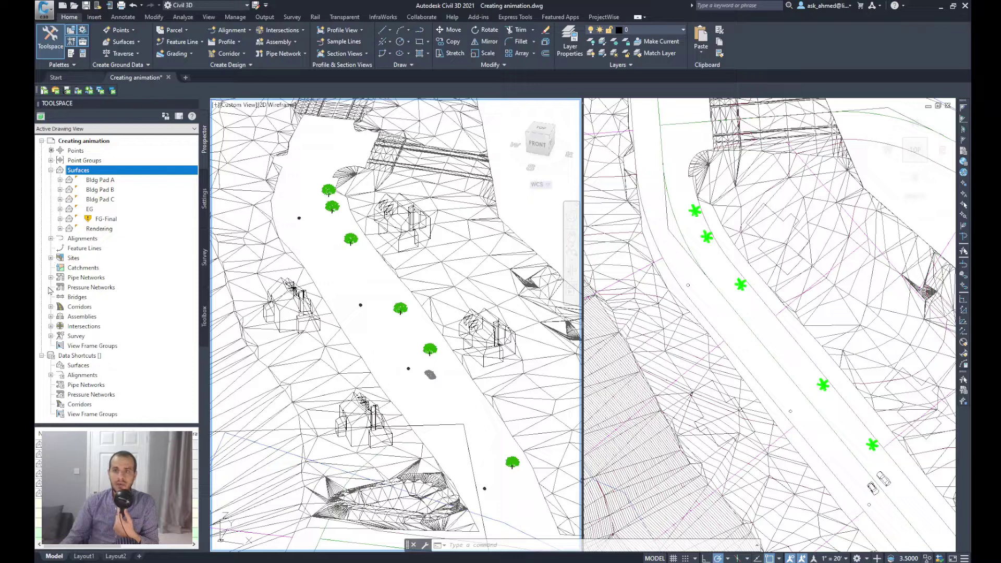
{"action": "left_click", "coordinate": [51, 308]}
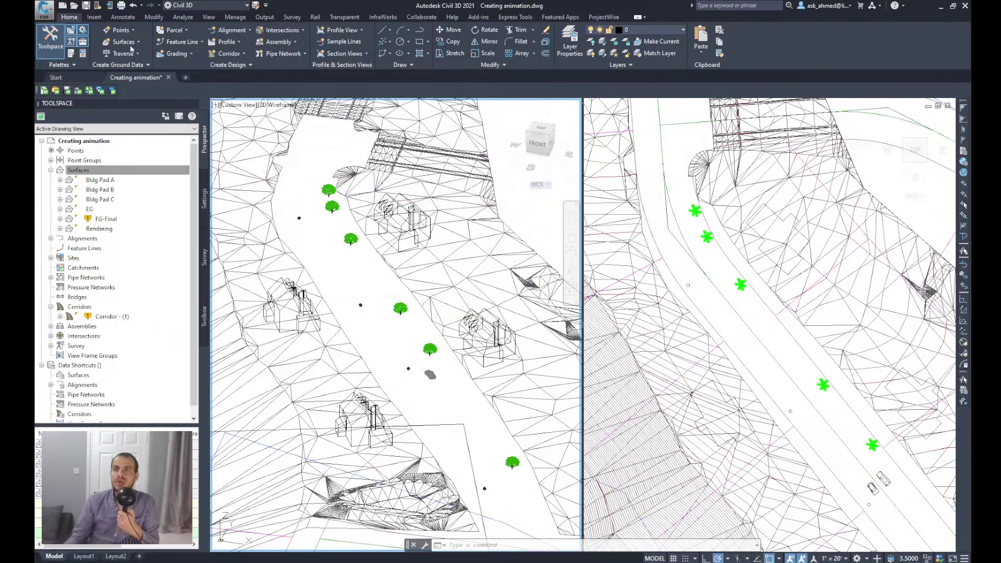
{"action": "left_click", "coordinate": [209, 17]}
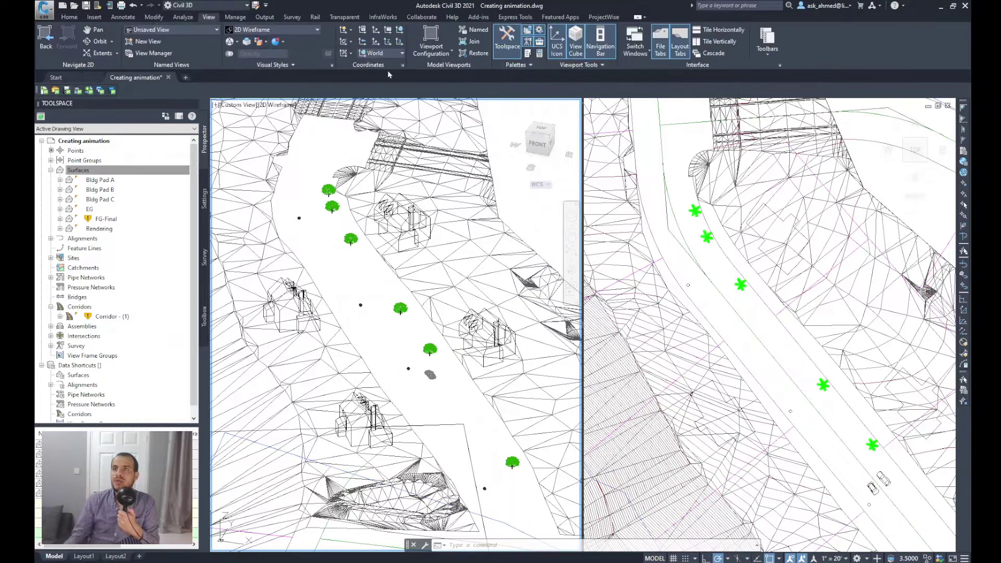
Step: Apply the Rendering visual style to the 3D viewport, then make the plan view active
{"action": "left_click", "coordinate": [310, 30]}
{"action": "left_click", "coordinate": [324, 96]}
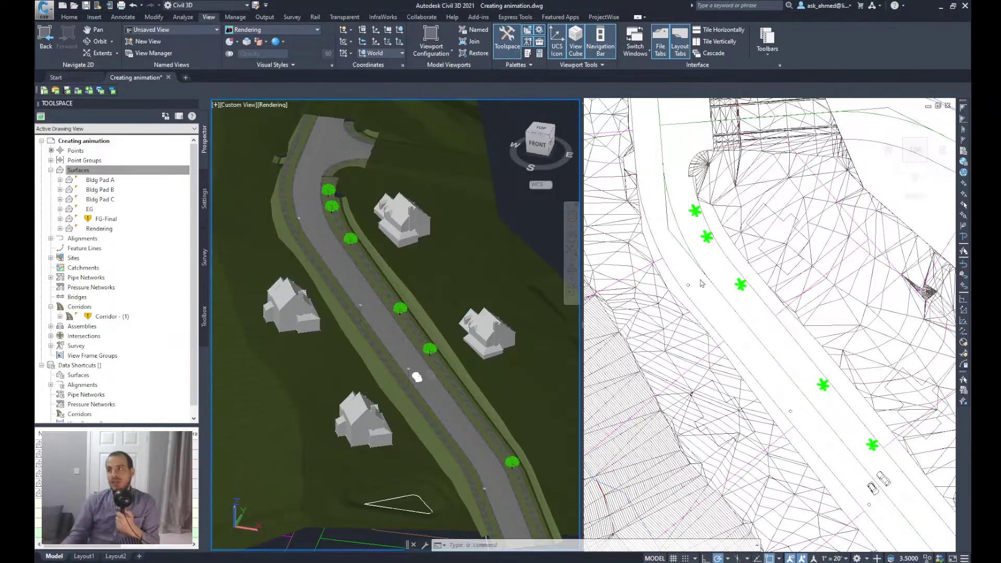
{"action": "left_click", "coordinate": [702, 283]}
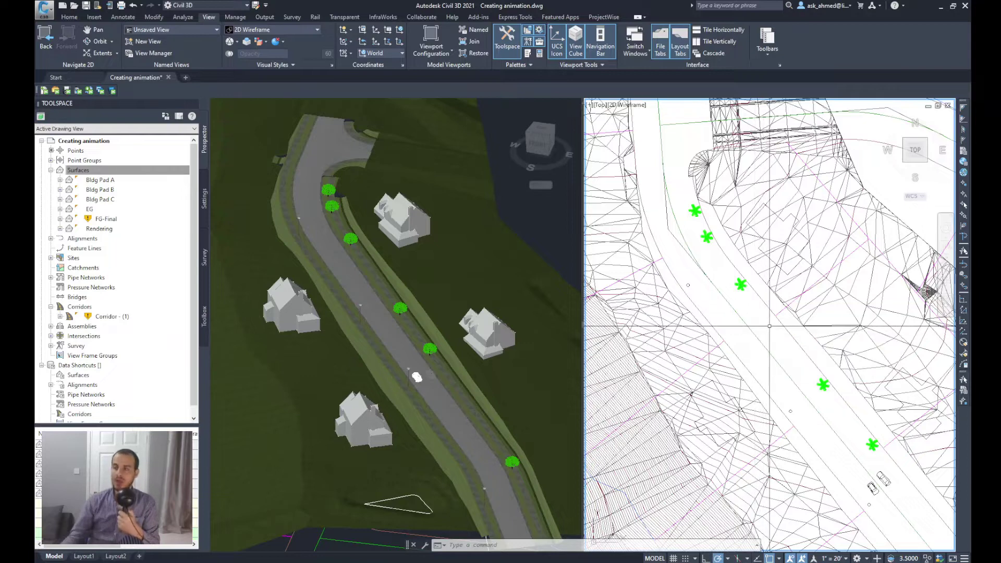
Step: Offset the road-edge polyline by 3 units to one side and select the new line
{"action": "type", "text": "OFFse"}
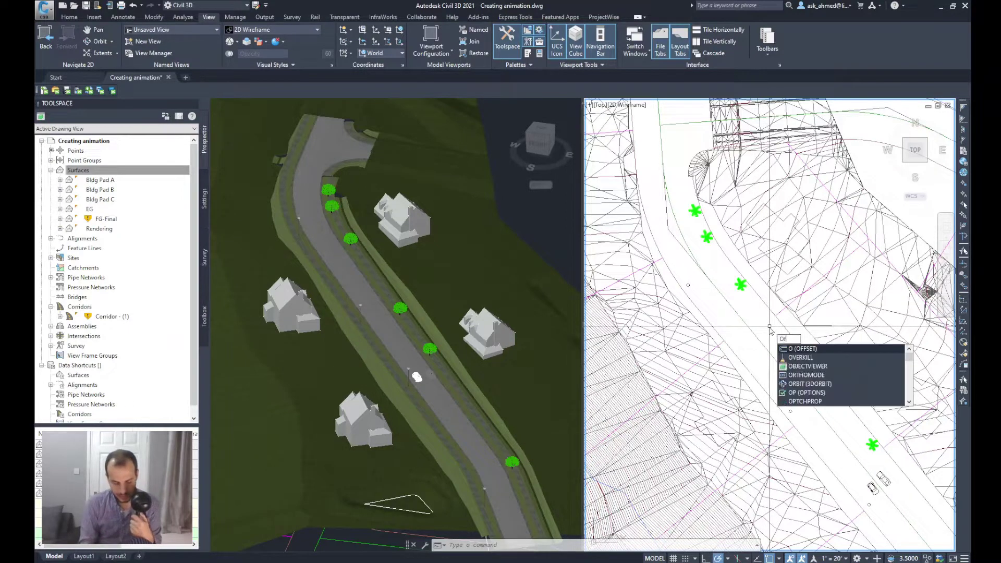
{"action": "key", "text": "Return"}
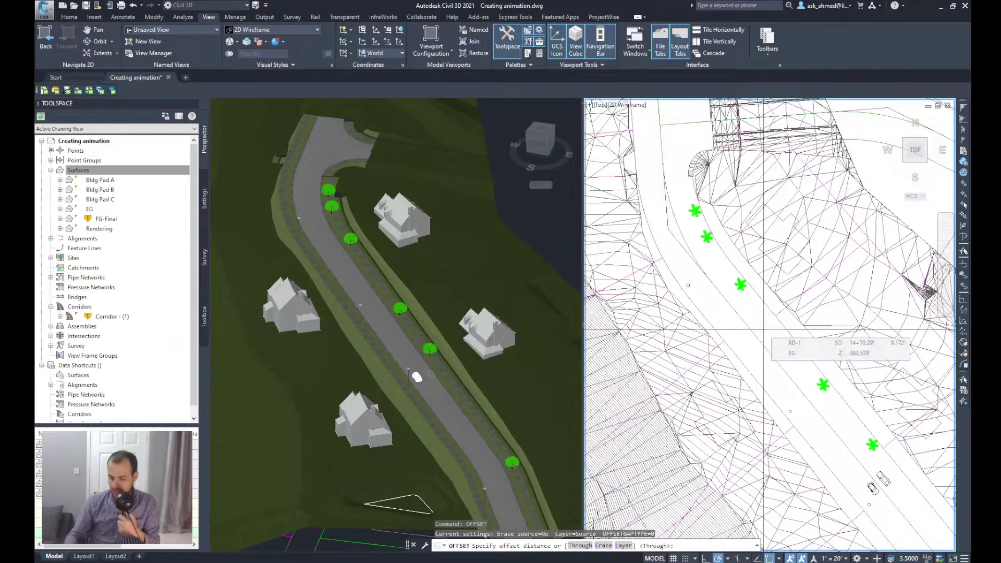
{"action": "type", "text": "3"}
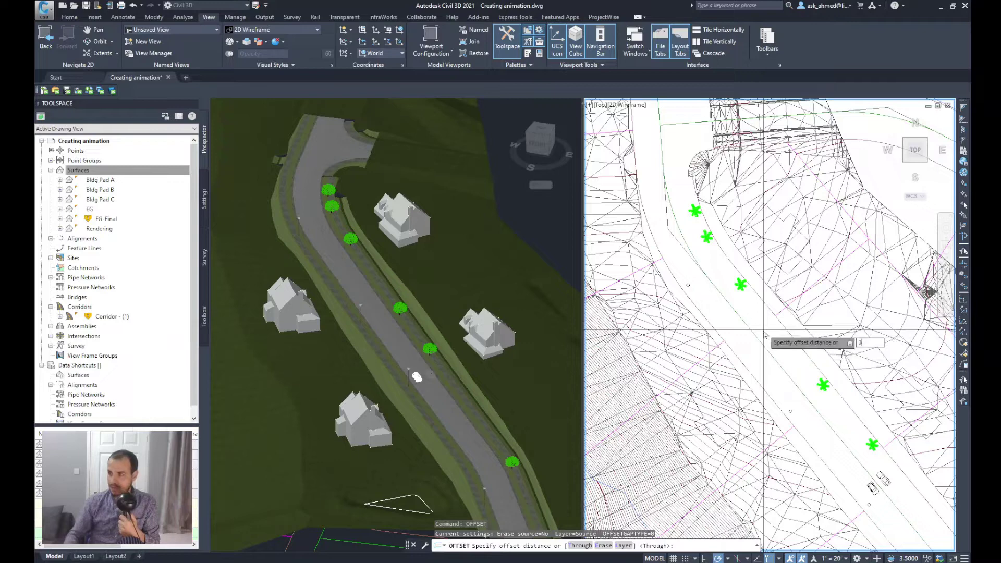
{"action": "key", "text": "Return"}
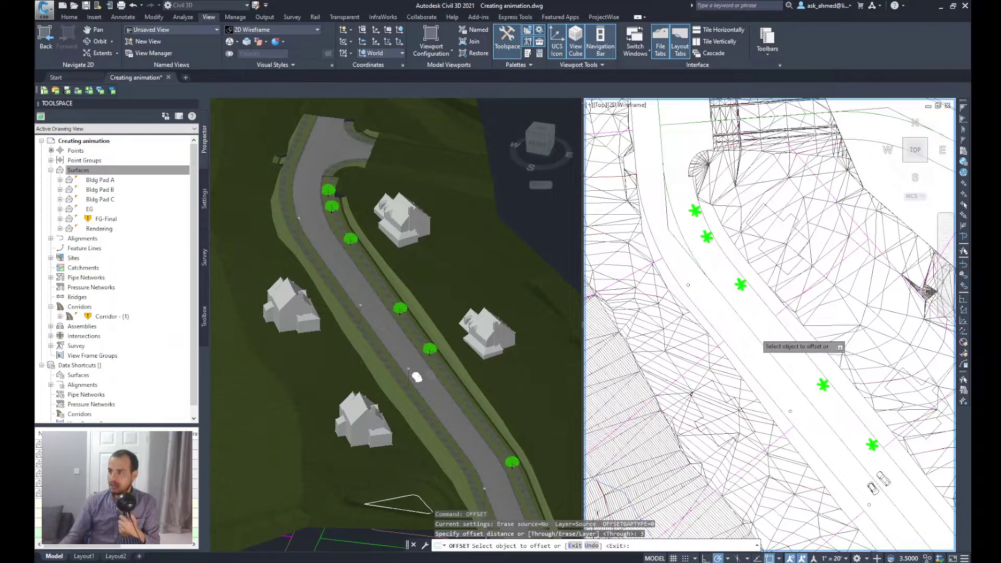
{"action": "left_click", "coordinate": [757, 333]}
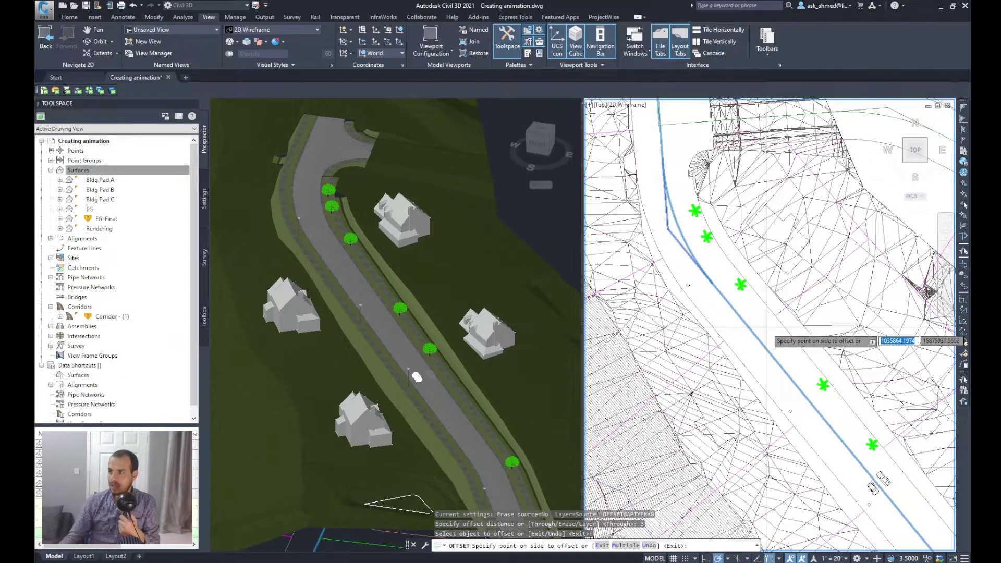
{"action": "left_click", "coordinate": [768, 329]}
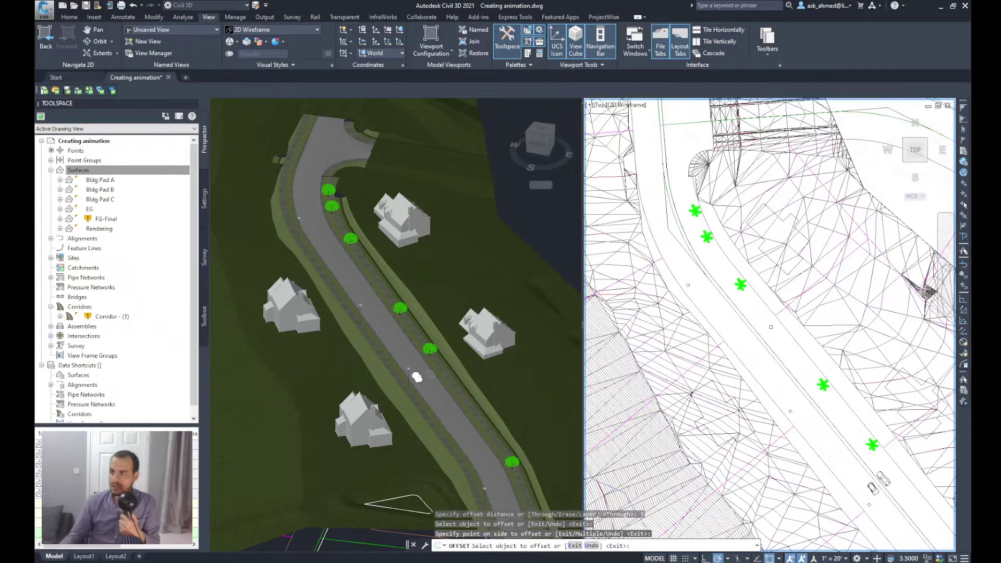
{"action": "scroll", "coordinate": [771, 327], "scroll_direction": "up", "scroll_amount": 5}
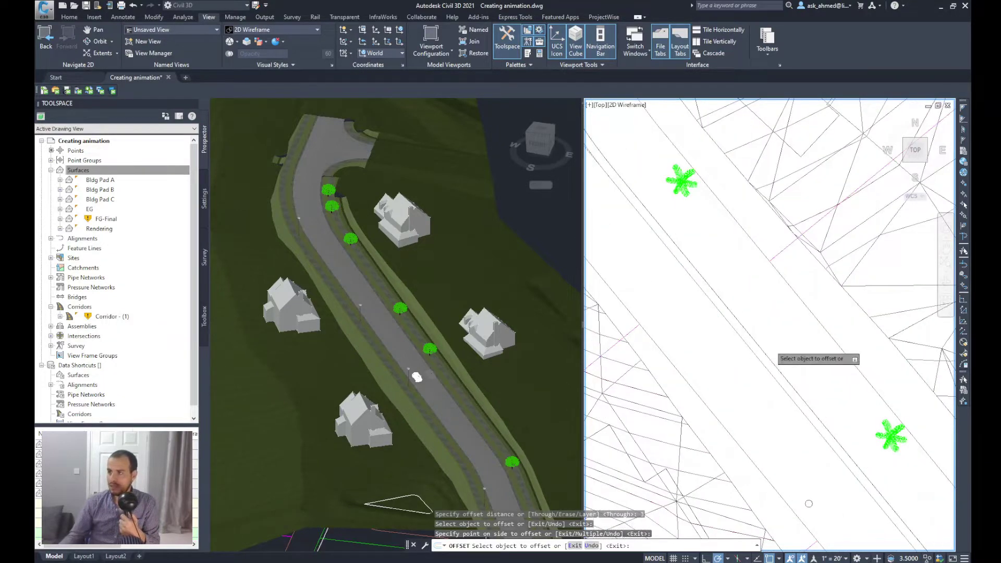
{"action": "scroll", "coordinate": [771, 351], "scroll_direction": "down", "scroll_amount": 5}
{"action": "key", "text": "Escape"}
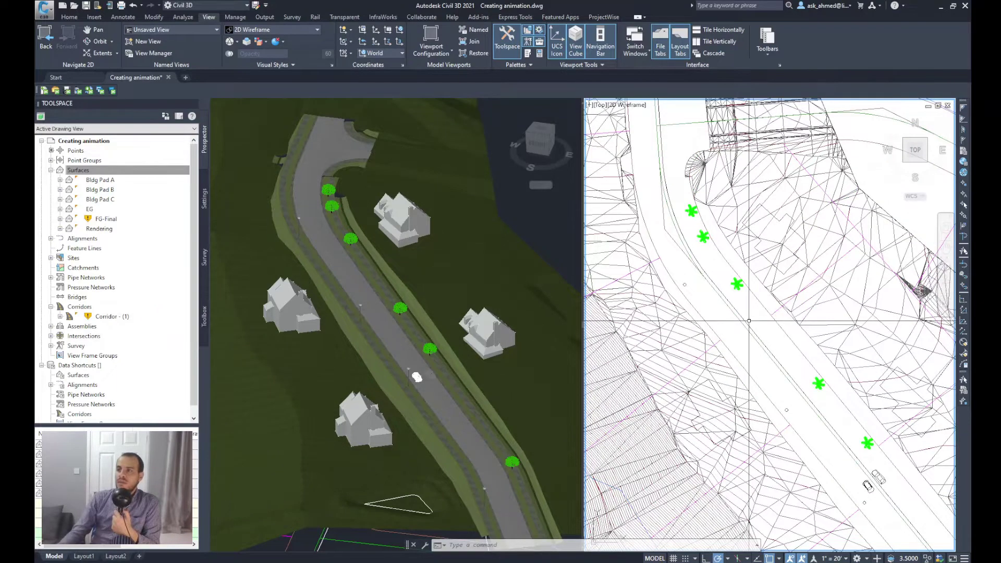
{"action": "left_click", "coordinate": [749, 320]}
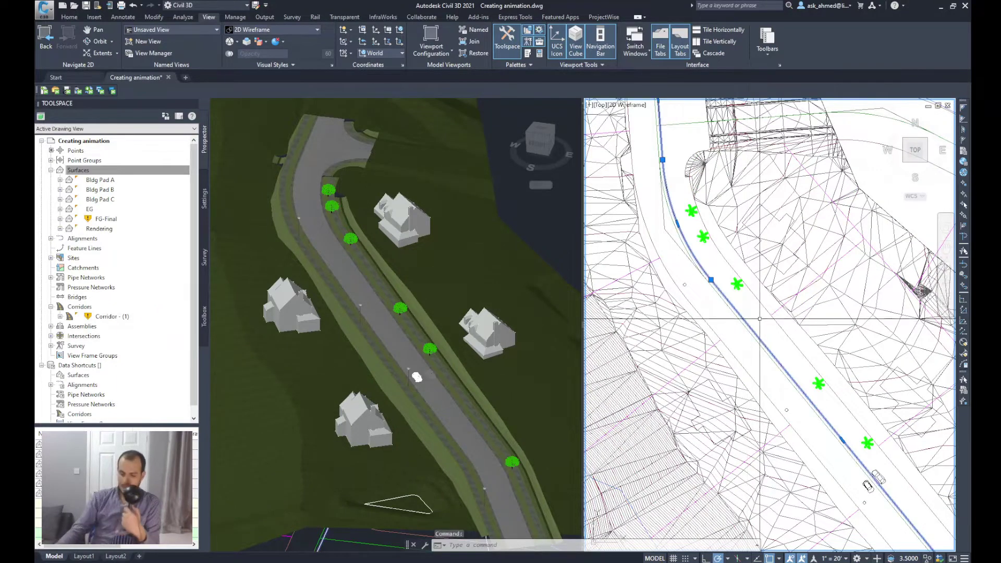
Step: Open Properties for the offset line, showing elevation 0.0000 and length 907.1389
{"action": "type", "text": "p"}
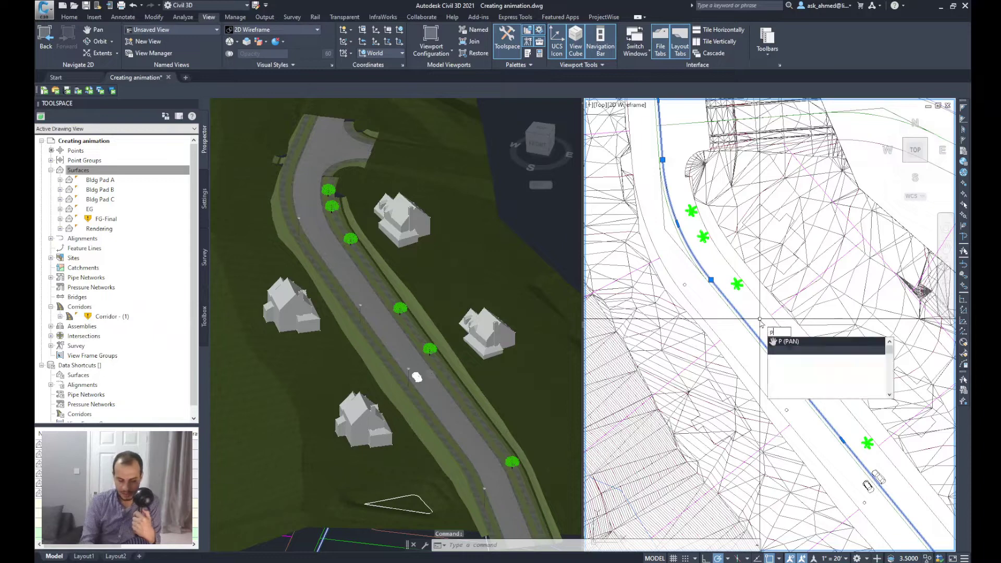
{"action": "type", "text": "r"}
{"action": "key", "text": "Return"}
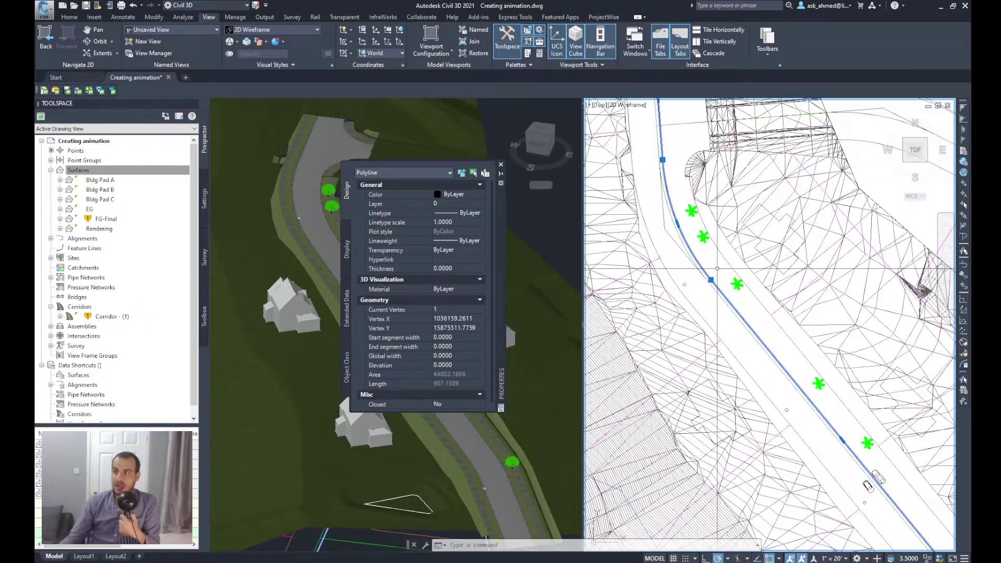
{"action": "left_click", "coordinate": [154, 18]}
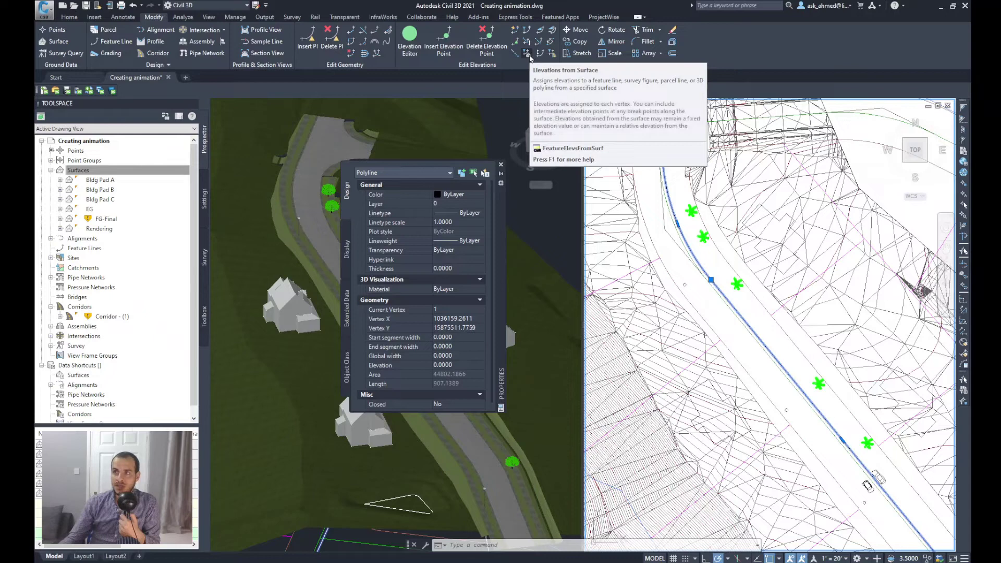
Step: Assign FG-Final surface elevations with intermediate grade break points to the offset line
{"action": "left_click", "coordinate": [530, 57]}
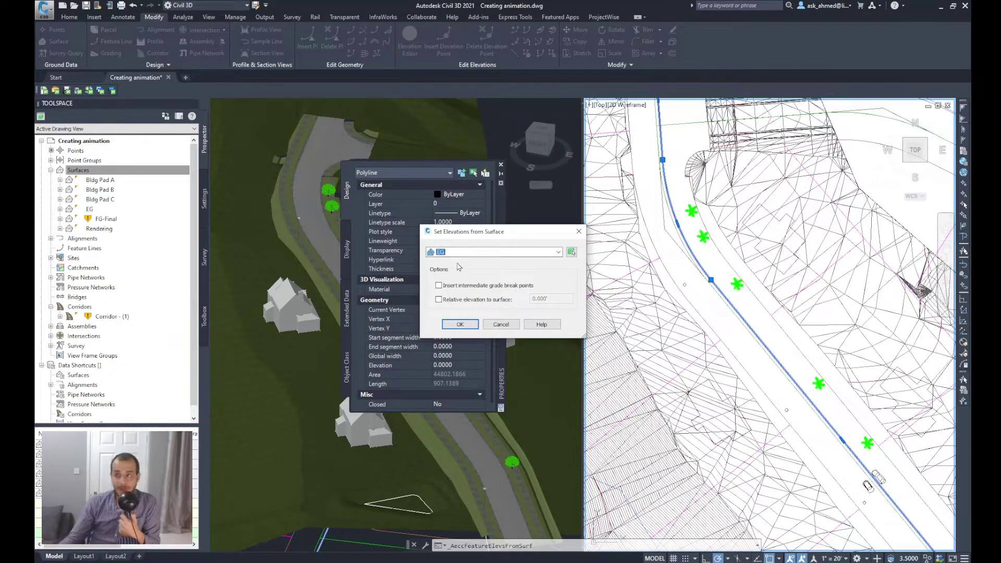
{"action": "left_click", "coordinate": [558, 252]}
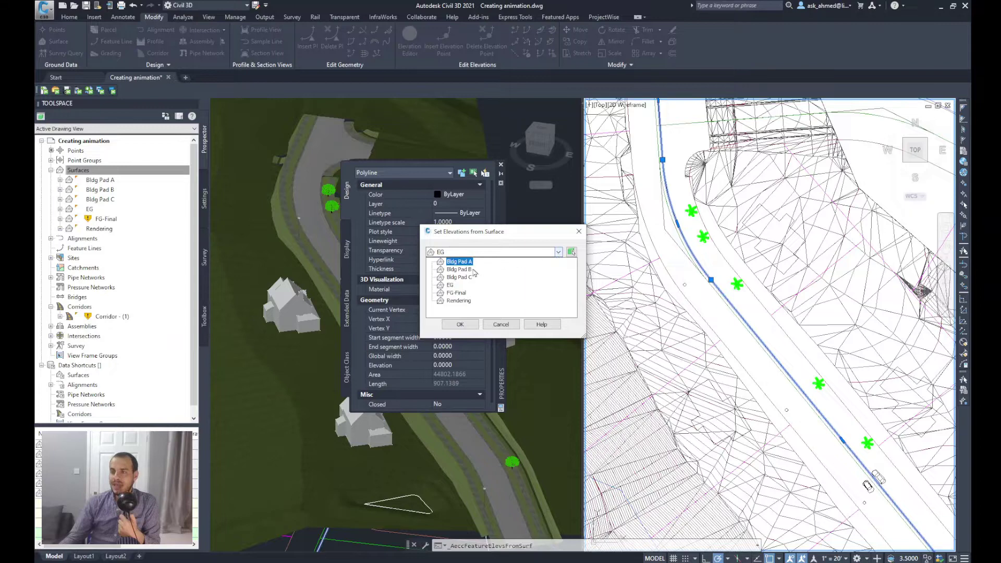
{"action": "left_click", "coordinate": [462, 297]}
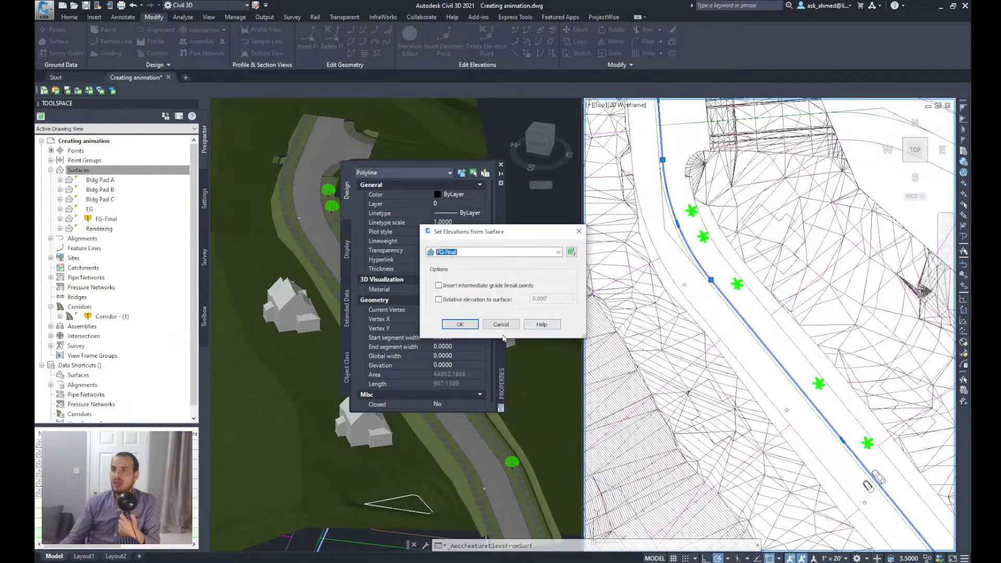
{"action": "left_click", "coordinate": [439, 286]}
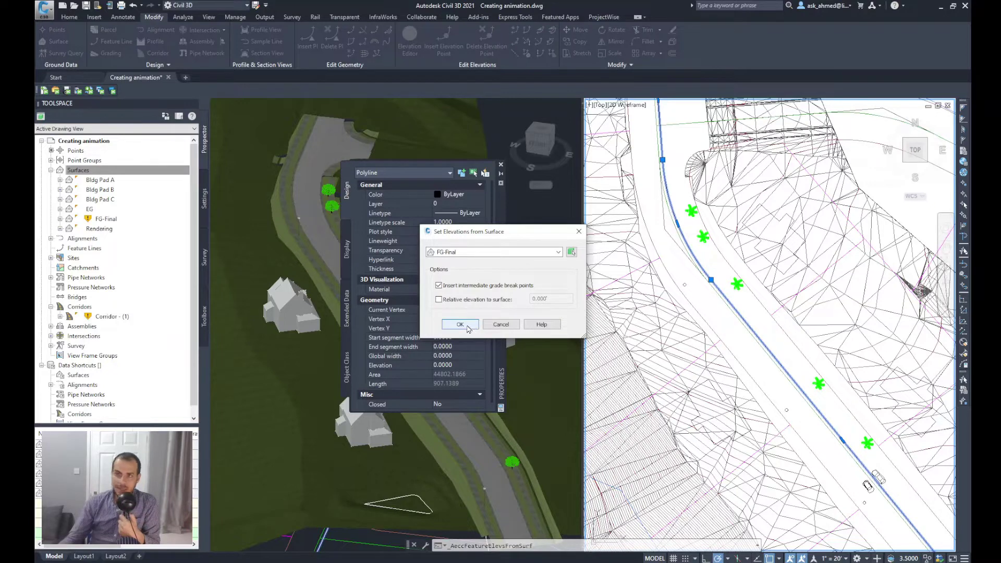
{"action": "left_click", "coordinate": [460, 324]}
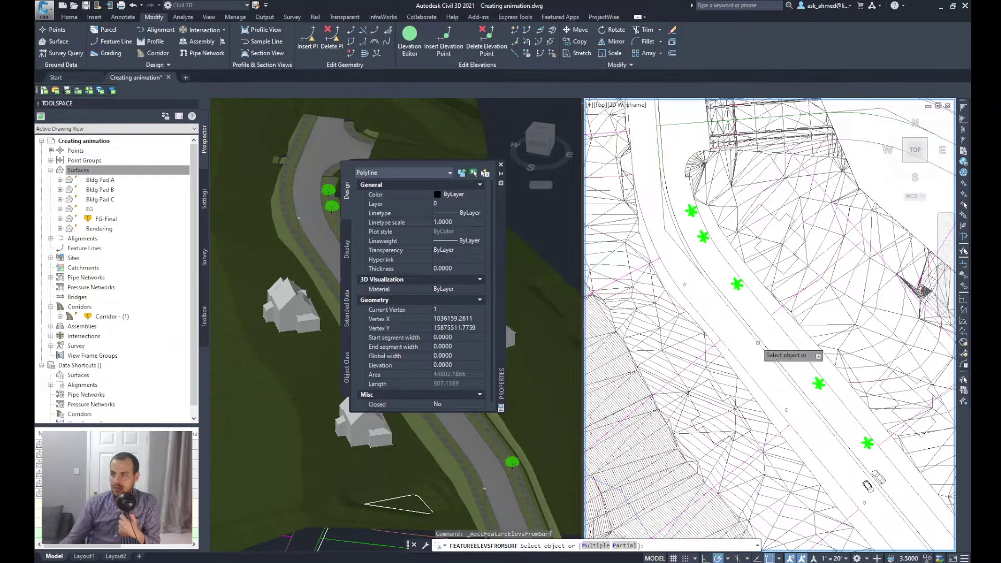
{"action": "left_click", "coordinate": [750, 326]}
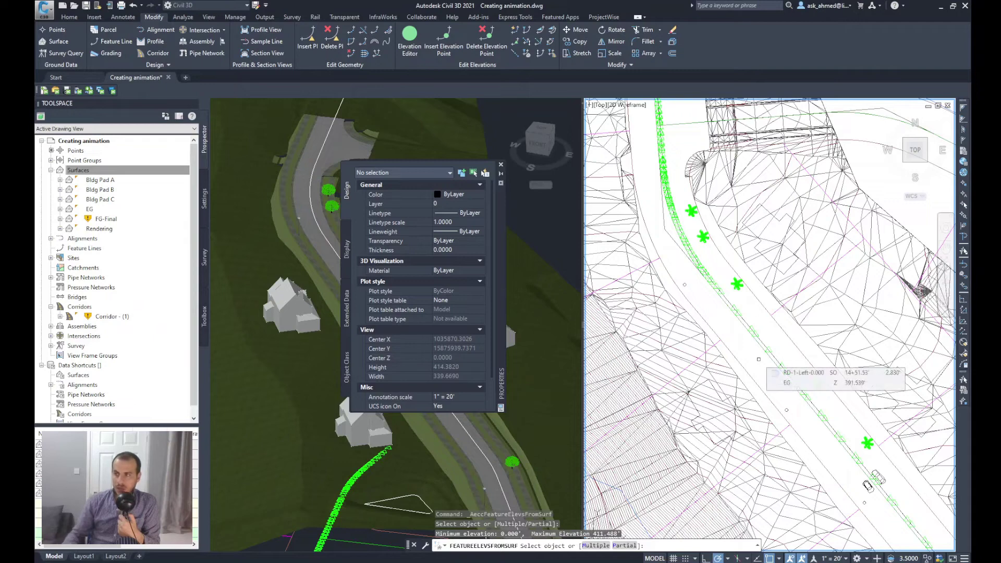
Step: End the elevation command, inspect the road's 3D polyline in Properties, then deselect it
{"action": "key", "text": "Return"}
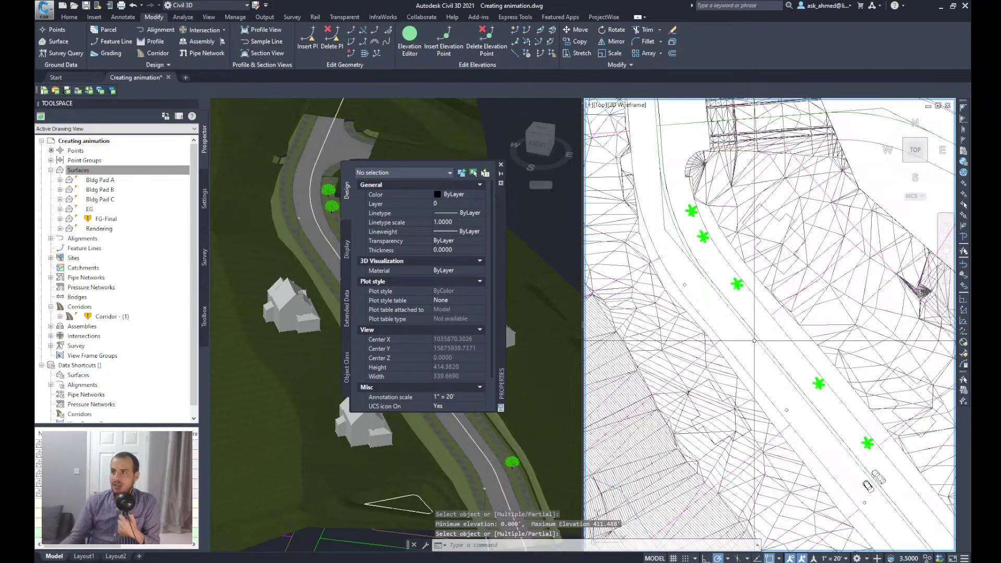
{"action": "left_click", "coordinate": [755, 334]}
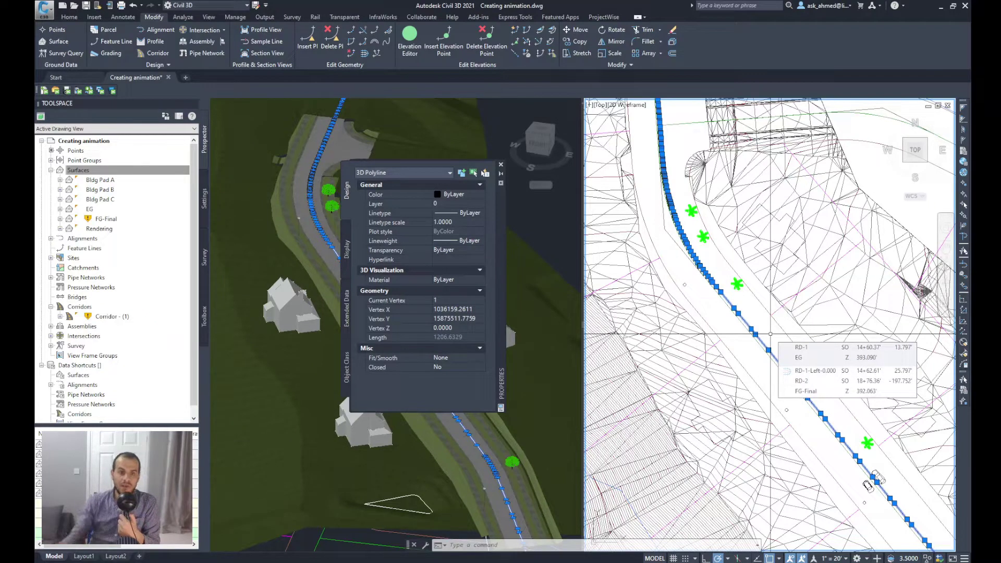
{"action": "key", "text": "Escape"}
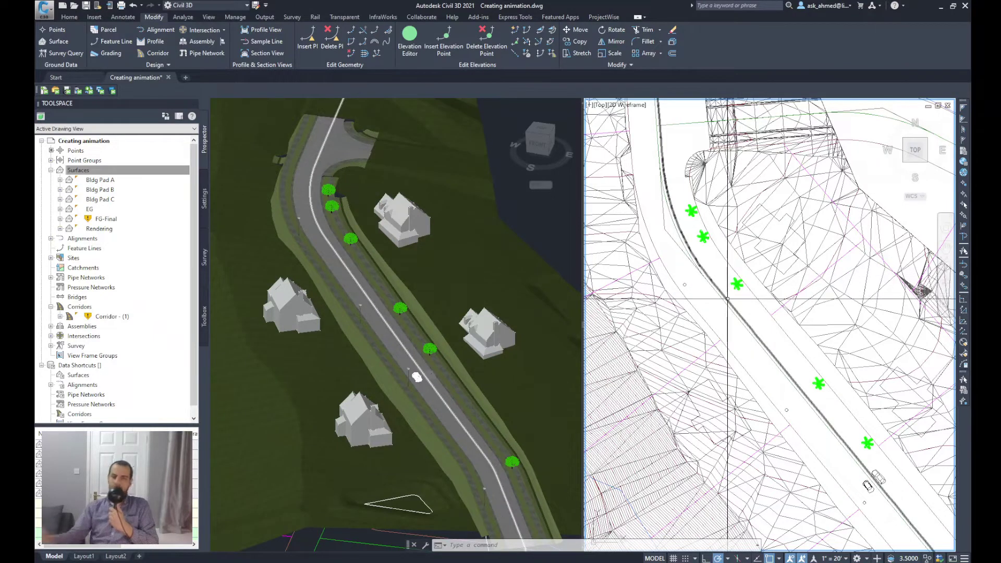
{"action": "mouse_move", "coordinate": [728, 299]}
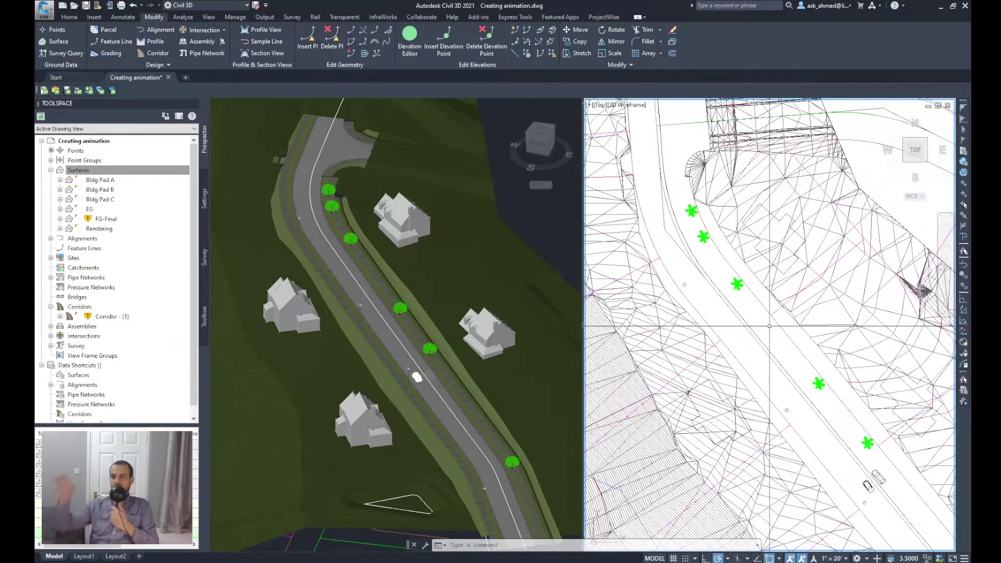
{"action": "mouse_move", "coordinate": [770, 326]}
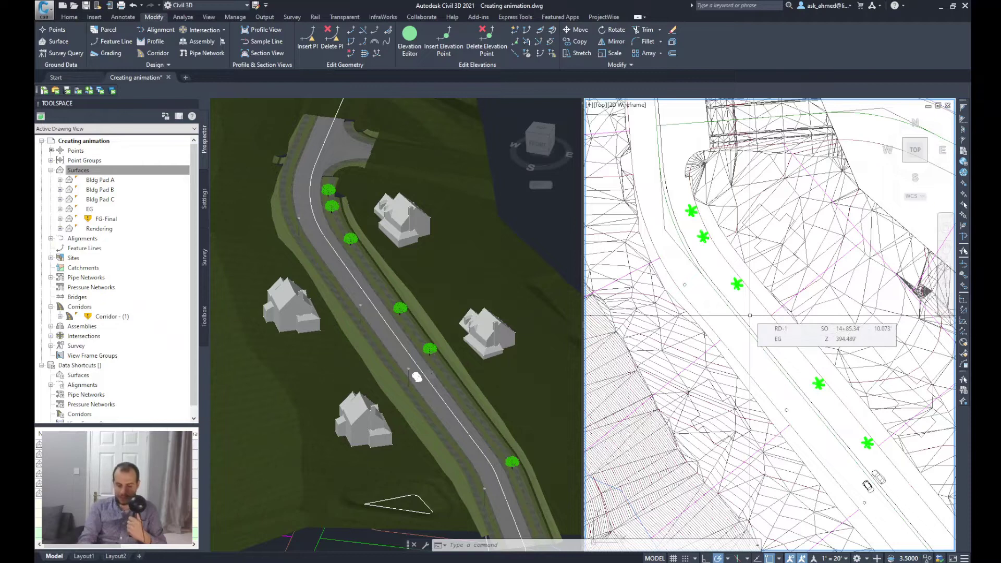
Step: Move the road polyline straight up with a 0,0,20 displacement
{"action": "type", "text": "M"}
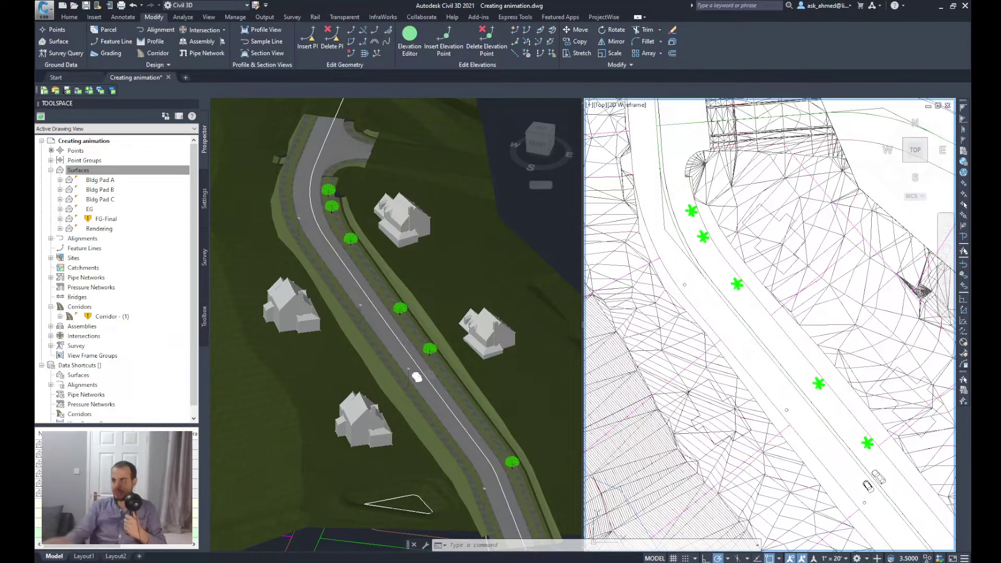
{"action": "type", "text": "m"}
{"action": "key", "text": "Return"}
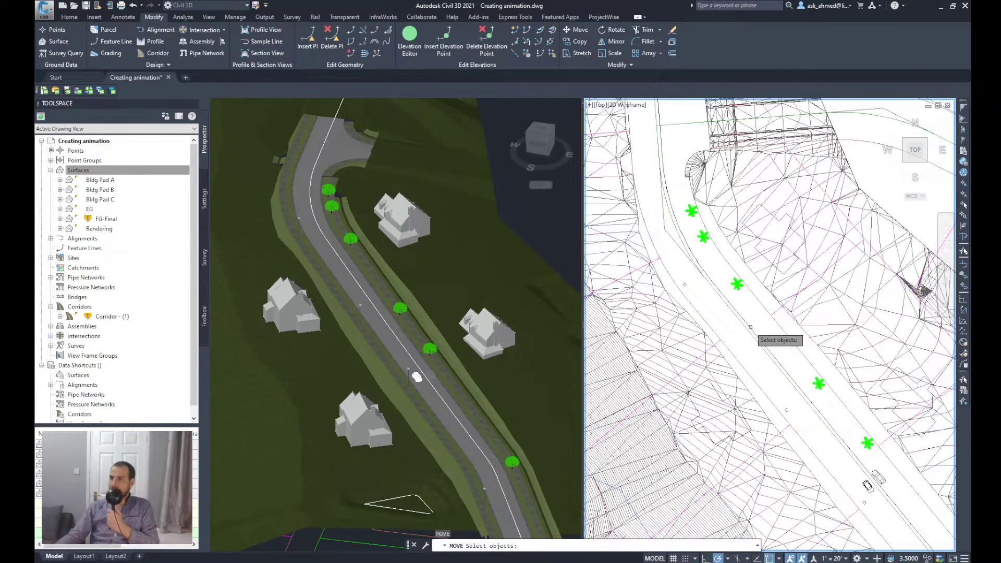
{"action": "left_click", "coordinate": [748, 327]}
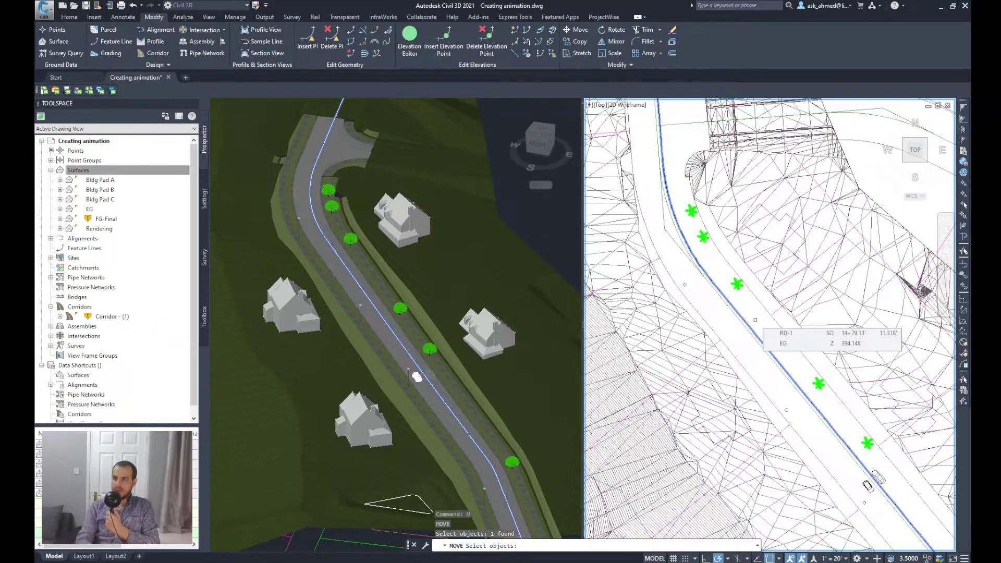
{"action": "key", "text": "Return"}
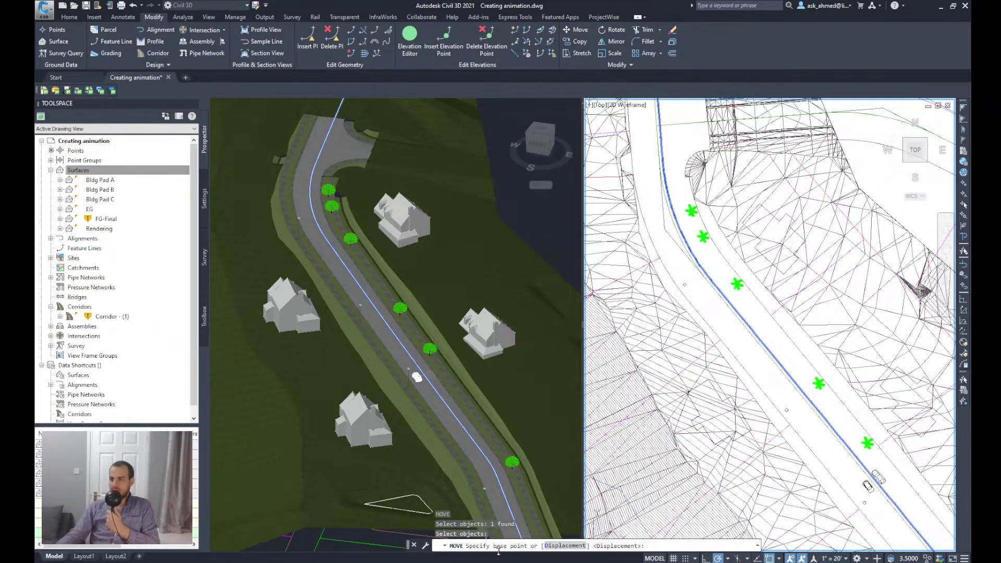
{"action": "left_click", "coordinate": [557, 546]}
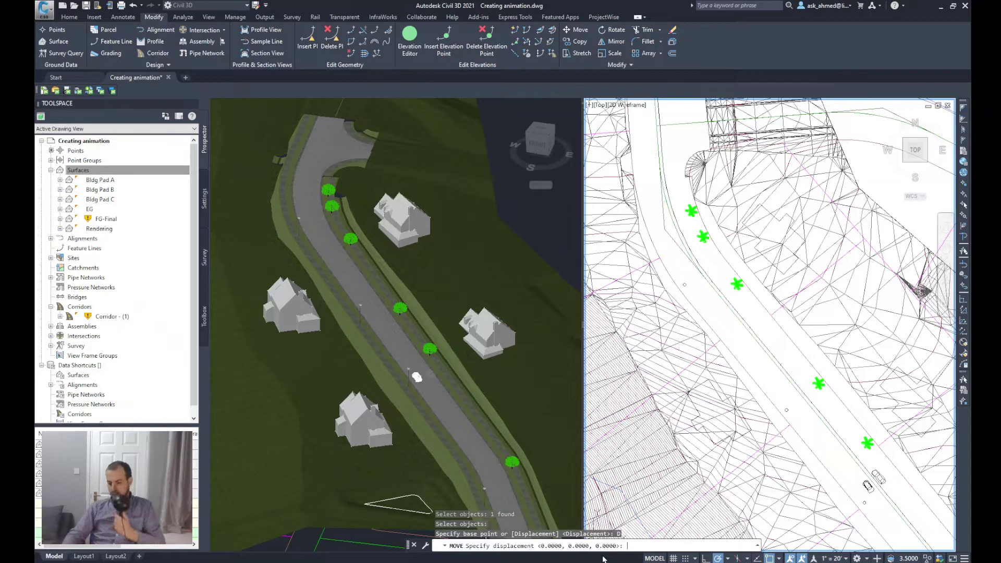
{"action": "type", "text": "0"}
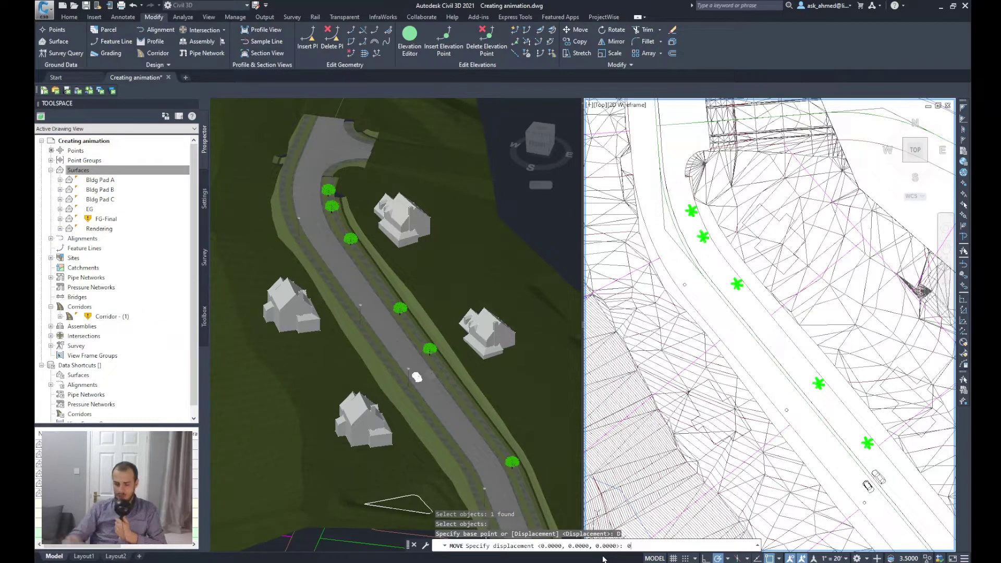
{"action": "type", "text": ",0"}
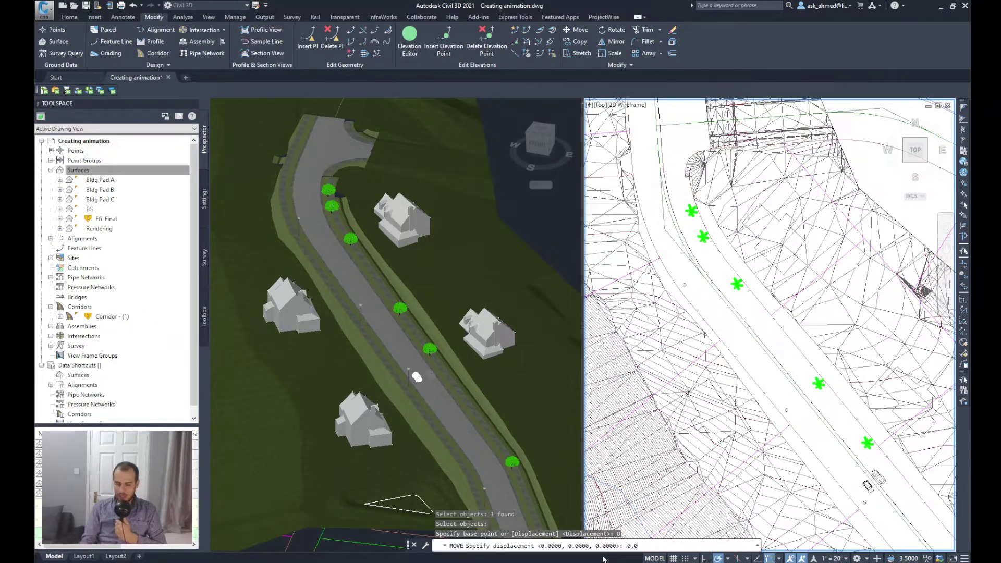
{"action": "type", "text": ","}
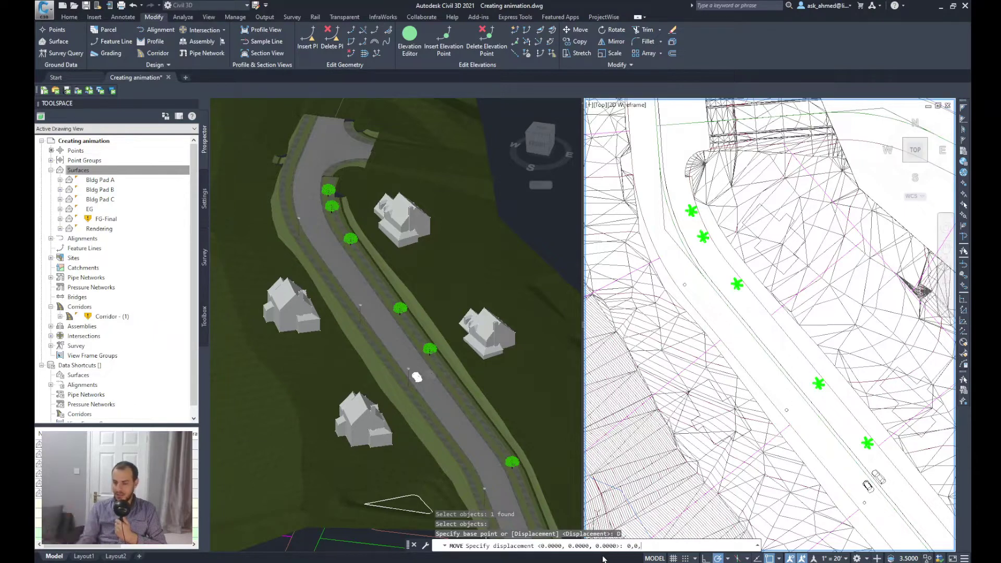
{"action": "type", "text": "20"}
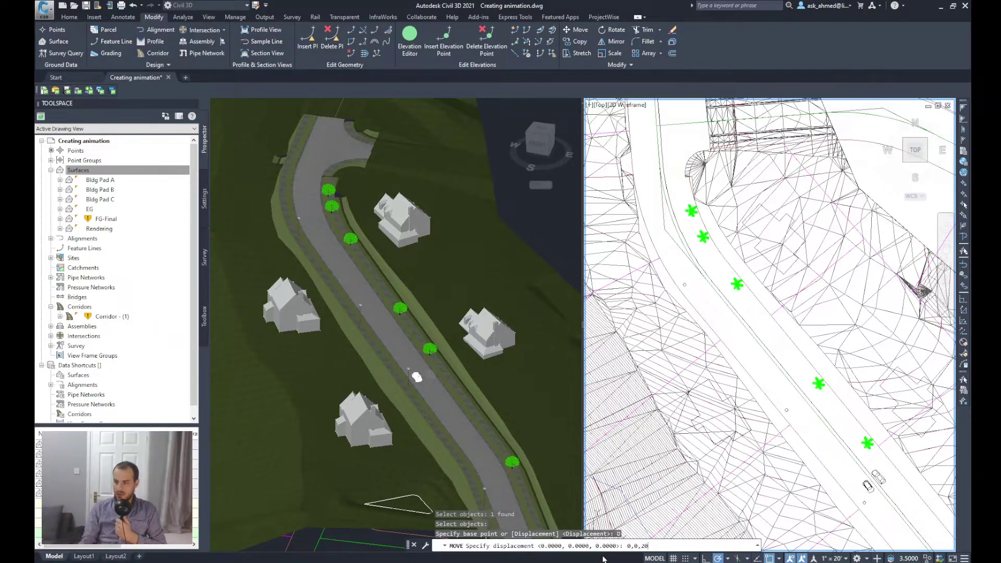
{"action": "key", "text": "Return"}
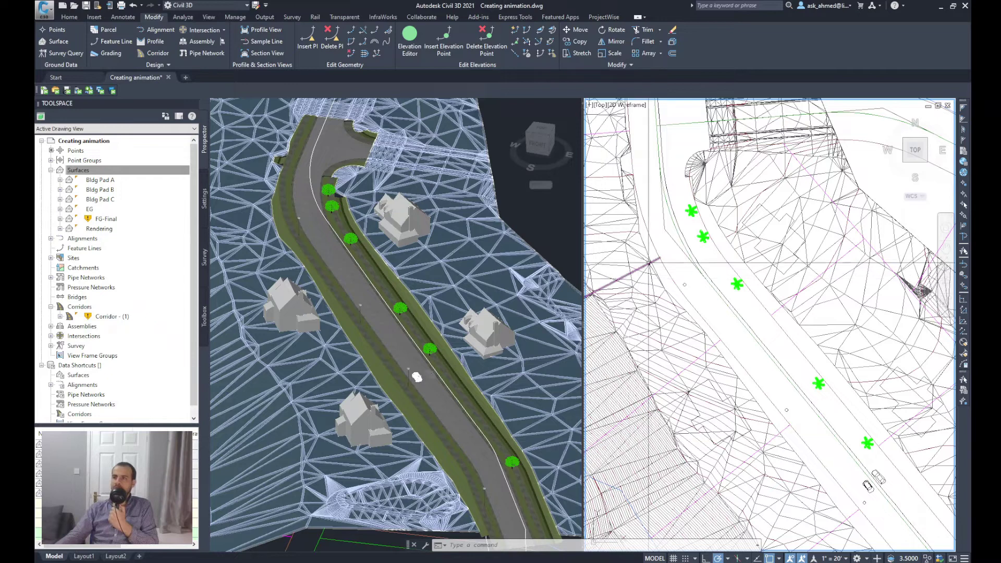
Step: Launch ANIPATH from the 3D viewport and start picking the camera path from the drawing
{"action": "left_click", "coordinate": [541, 224]}
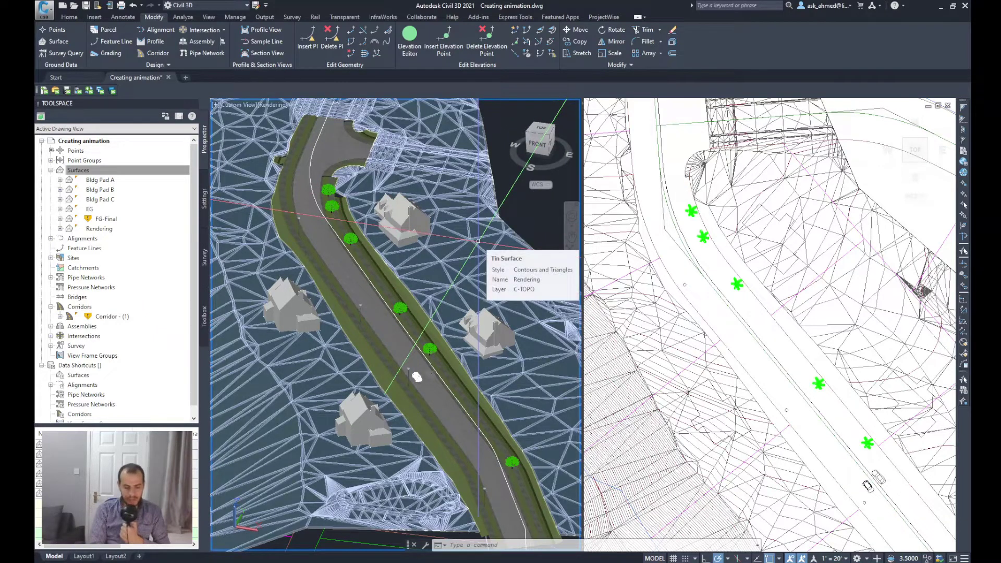
{"action": "type", "text": "ANIPa"}
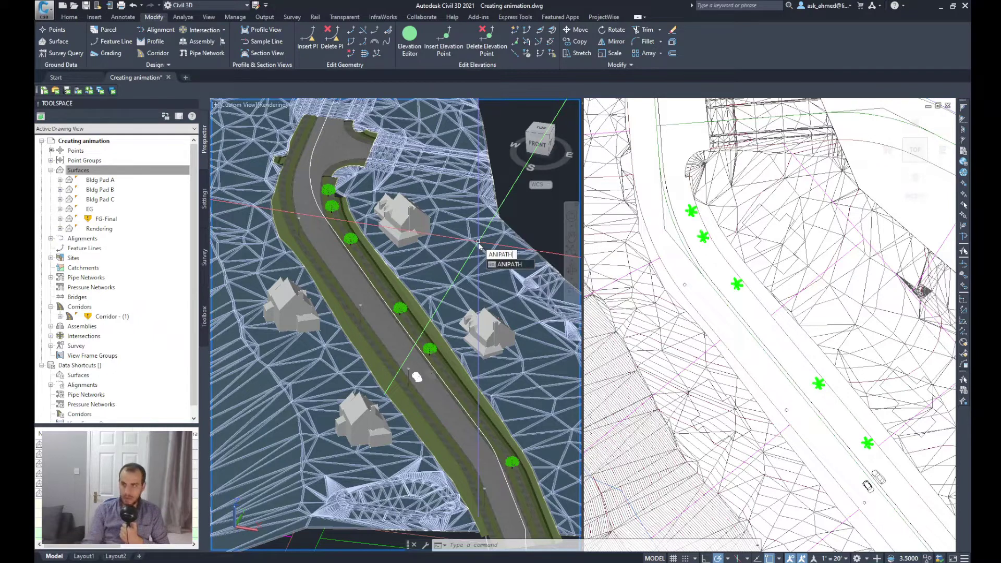
{"action": "key", "text": "Return"}
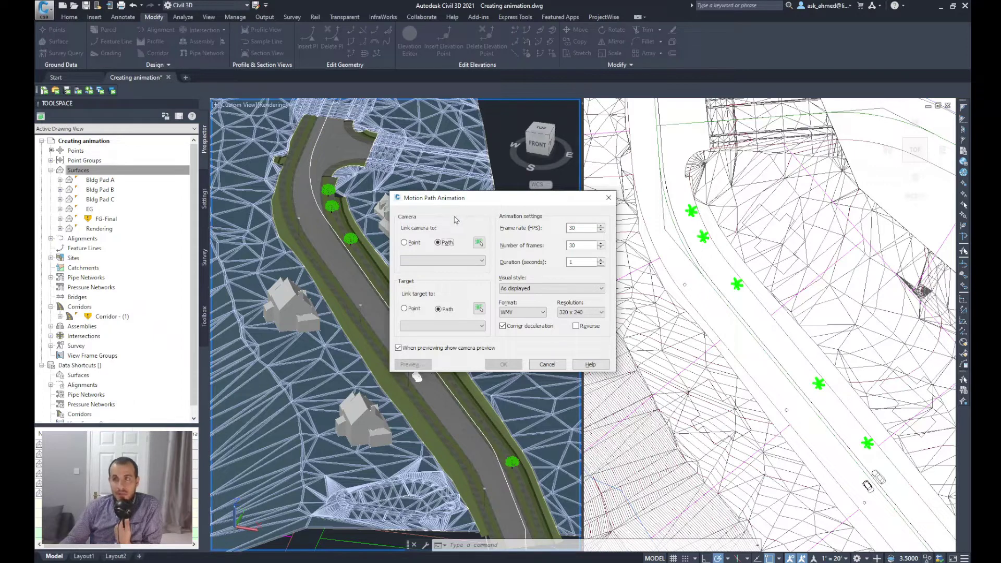
{"action": "left_click_drag", "start_coordinate": [449, 201], "coordinate": [433, 203]}
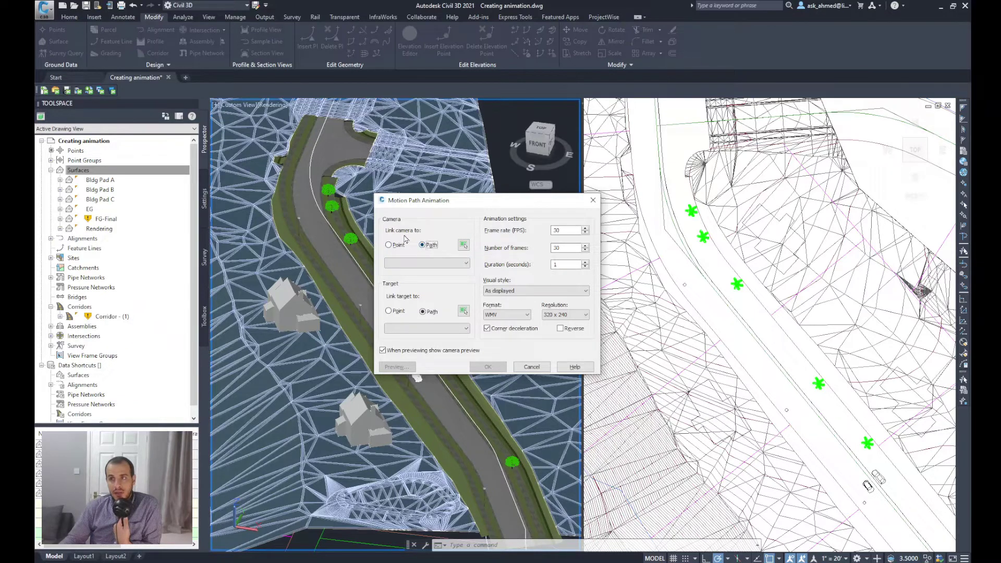
{"action": "left_click", "coordinate": [463, 246]}
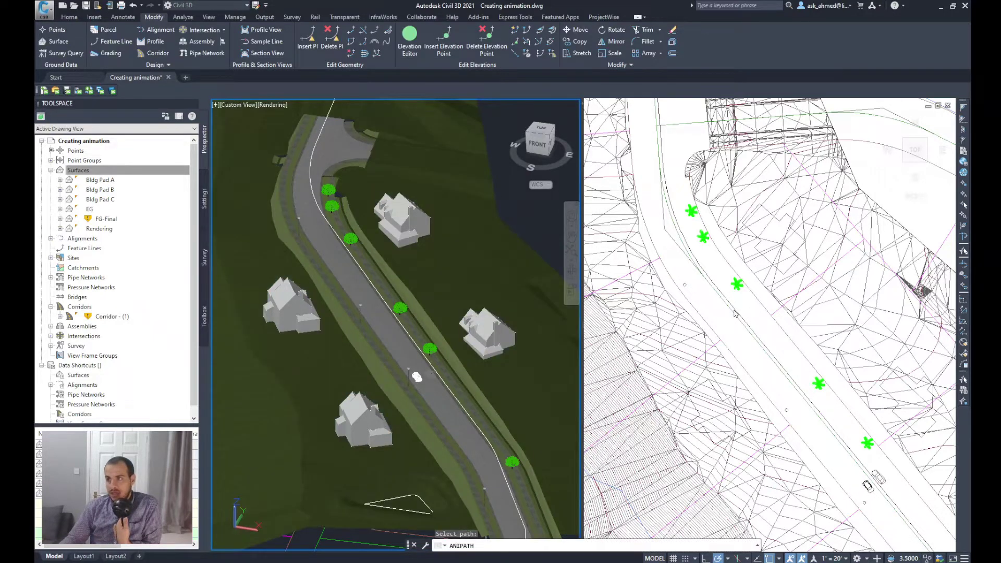
Step: Pick the raised polyline in the 3D view as the camera path, named Path1
{"action": "left_click", "coordinate": [735, 312]}
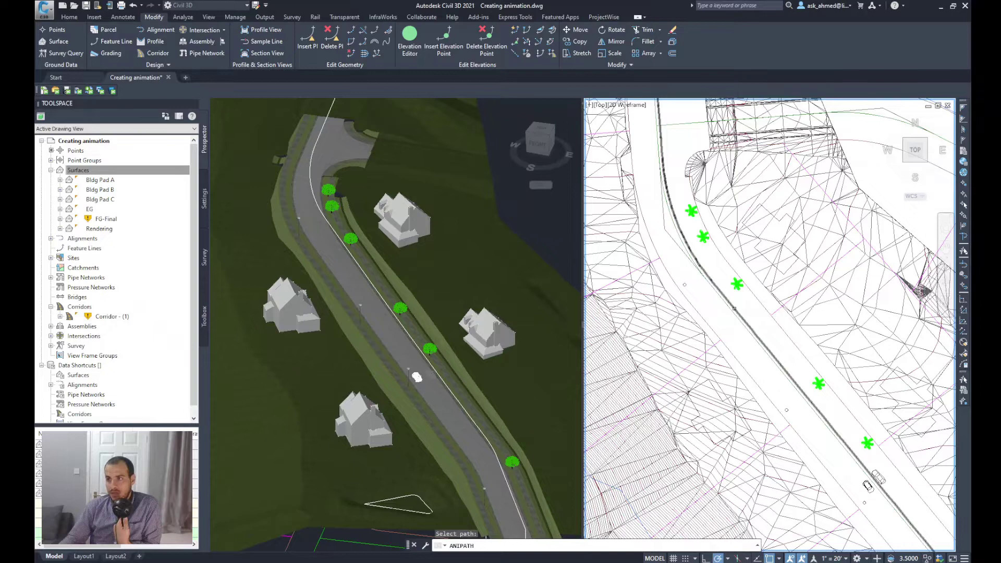
{"action": "left_click", "coordinate": [272, 344]}
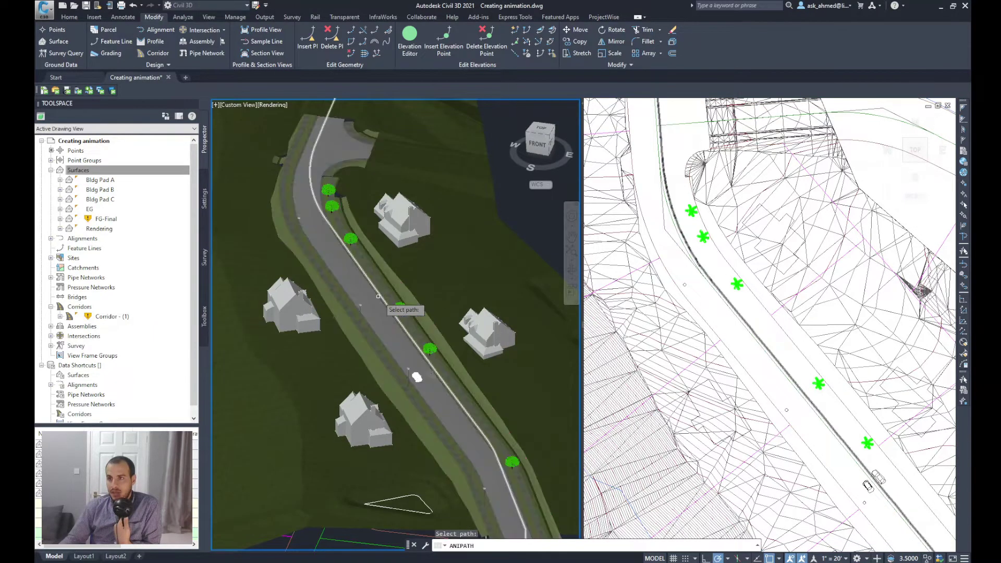
{"action": "left_click", "coordinate": [378, 296]}
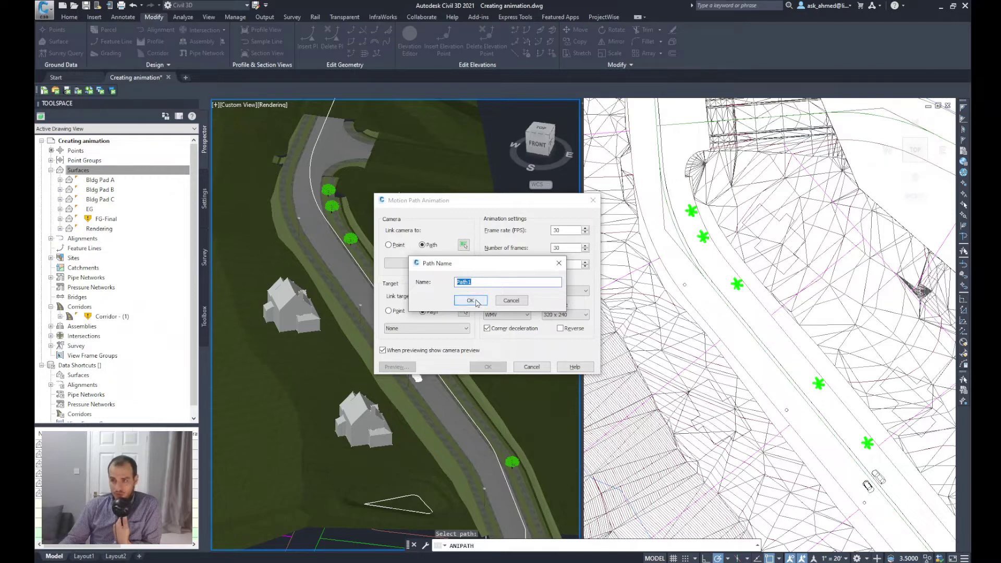
{"action": "left_click", "coordinate": [473, 302]}
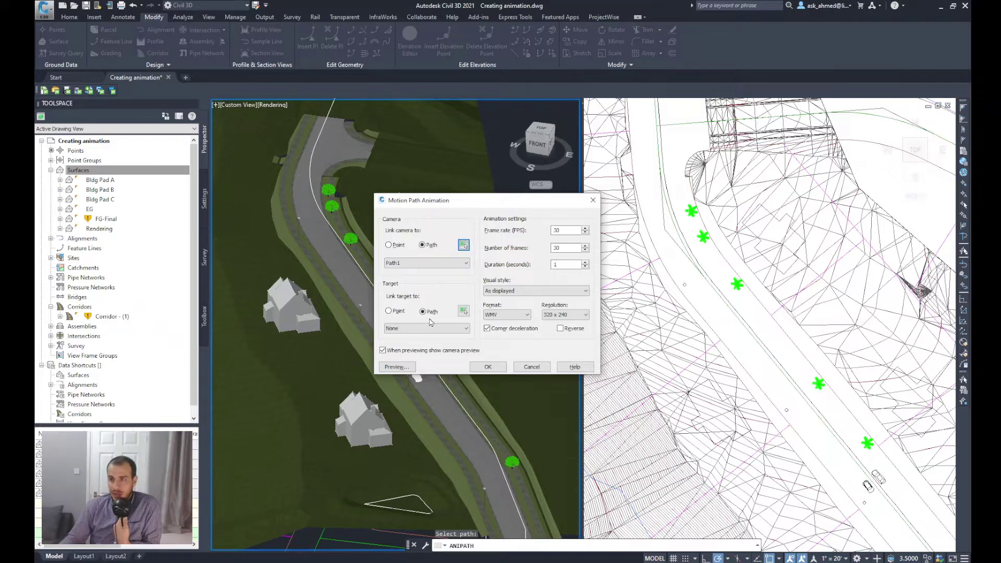
{"action": "left_click", "coordinate": [409, 329]}
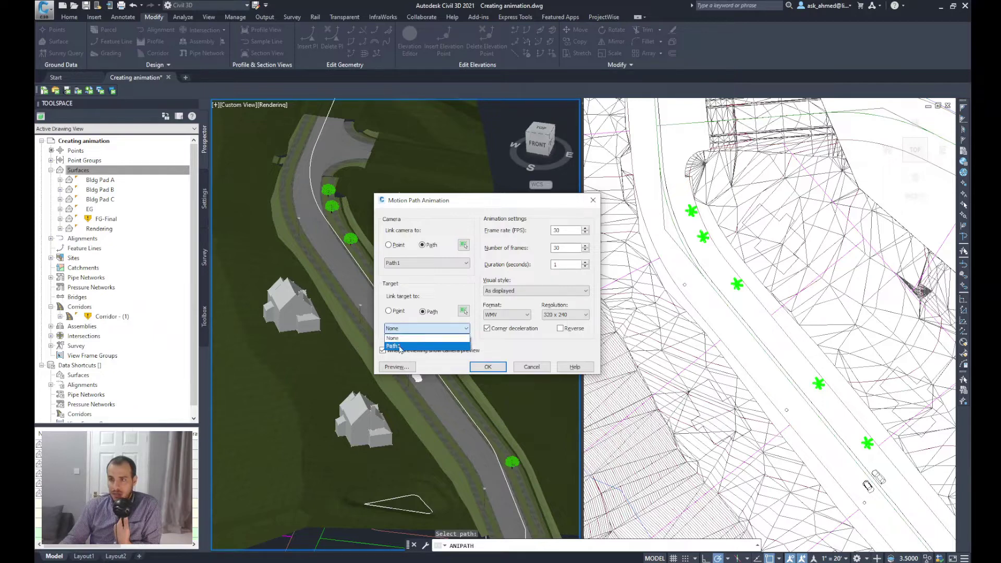
{"action": "left_click", "coordinate": [400, 341]}
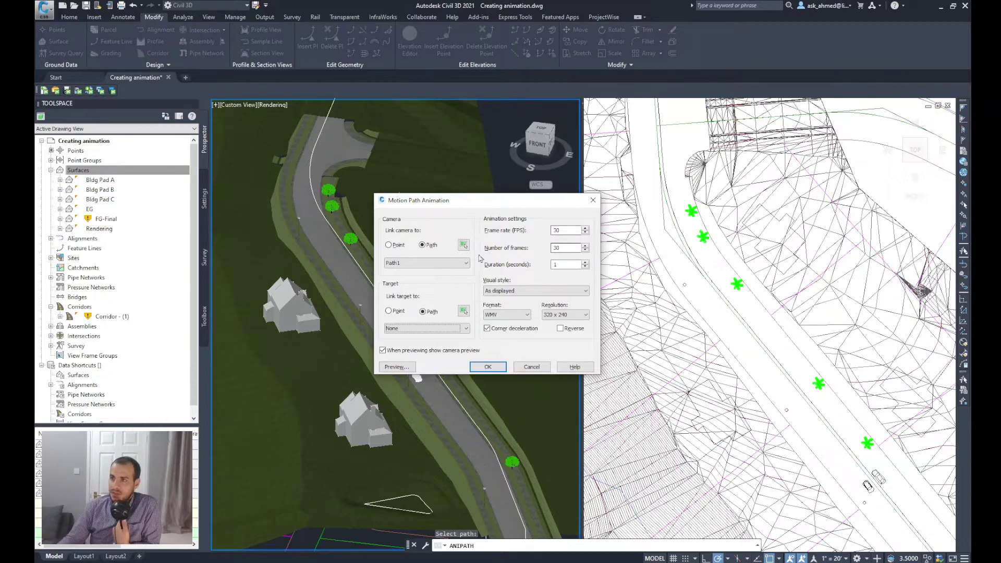
Step: Set the animation duration to 4 seconds (120 frames at 30 fps), keeping As displayed style
{"action": "double_click", "coordinate": [559, 248]}
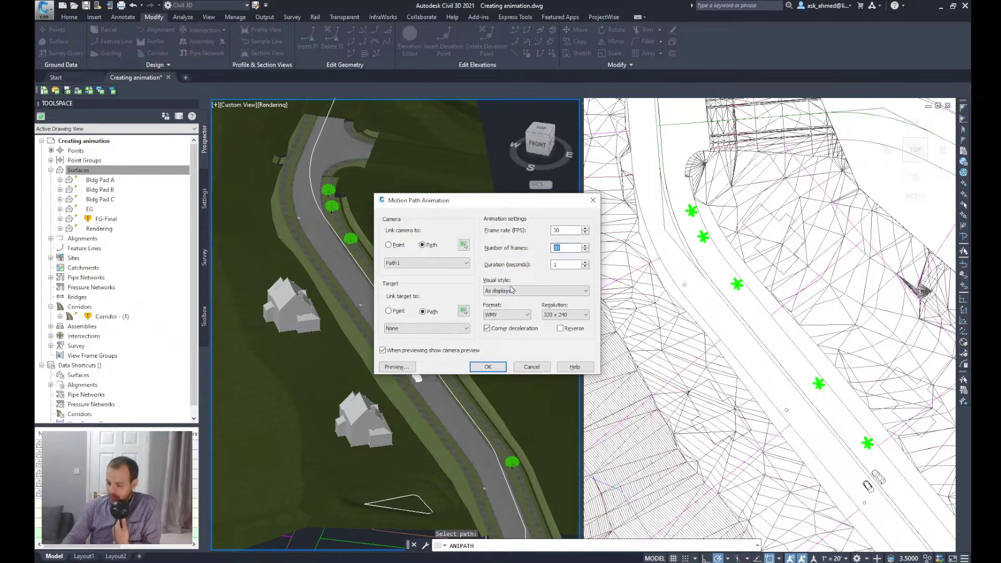
{"action": "type", "text": "100"}
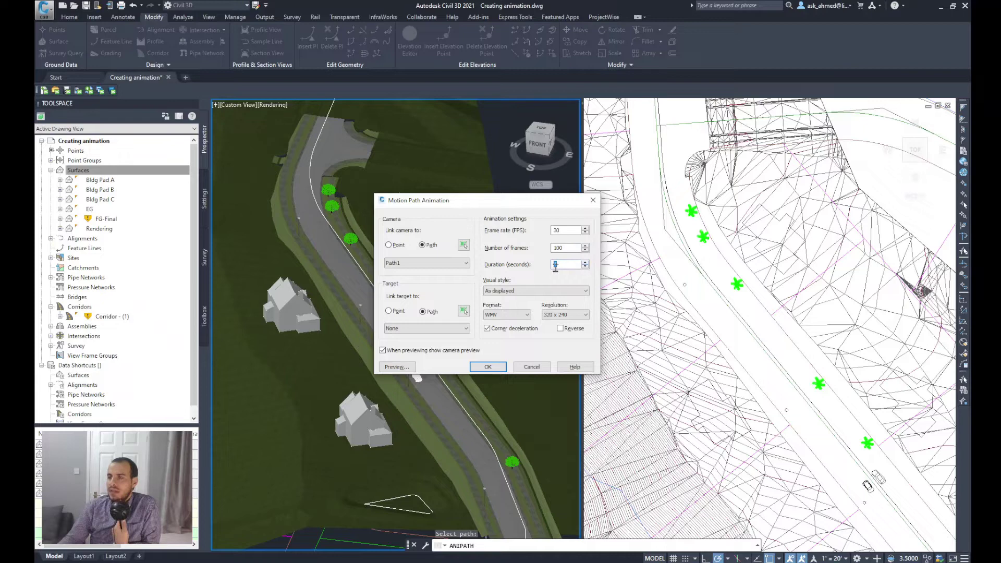
{"action": "type", "text": "4"}
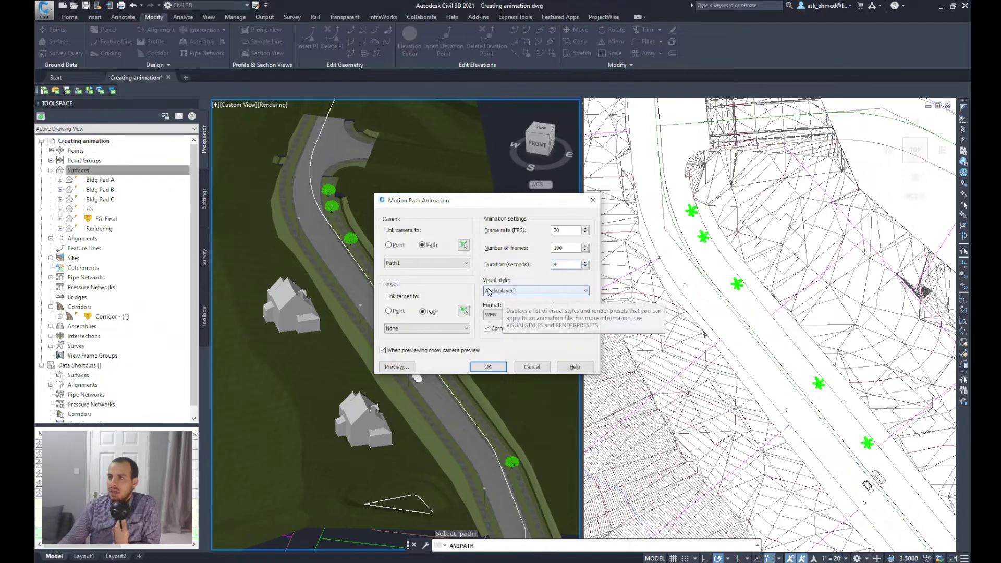
{"action": "left_click", "coordinate": [510, 291]}
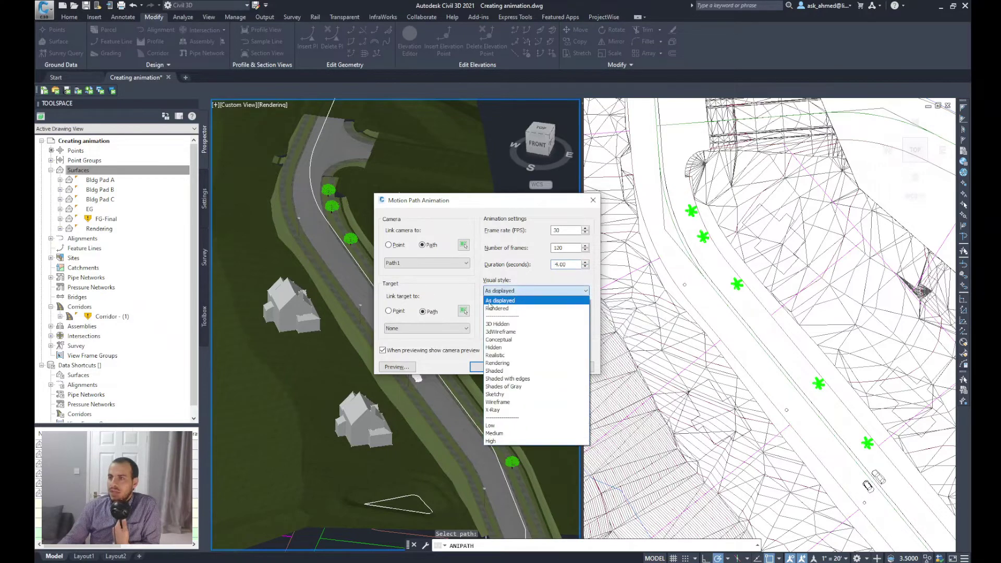
{"action": "left_click", "coordinate": [514, 303]}
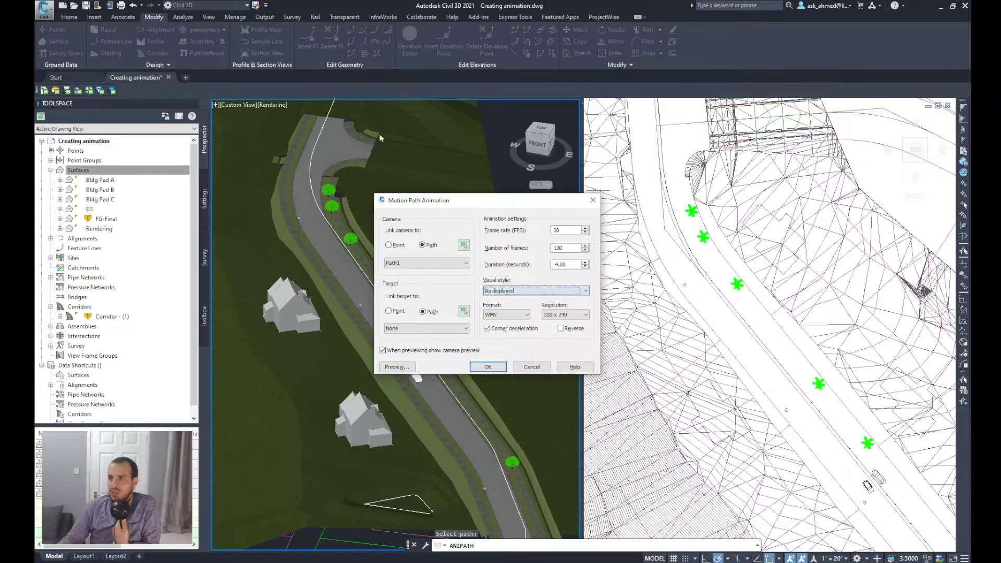
{"action": "left_click_drag", "start_coordinate": [463, 205], "coordinate": [444, 231]}
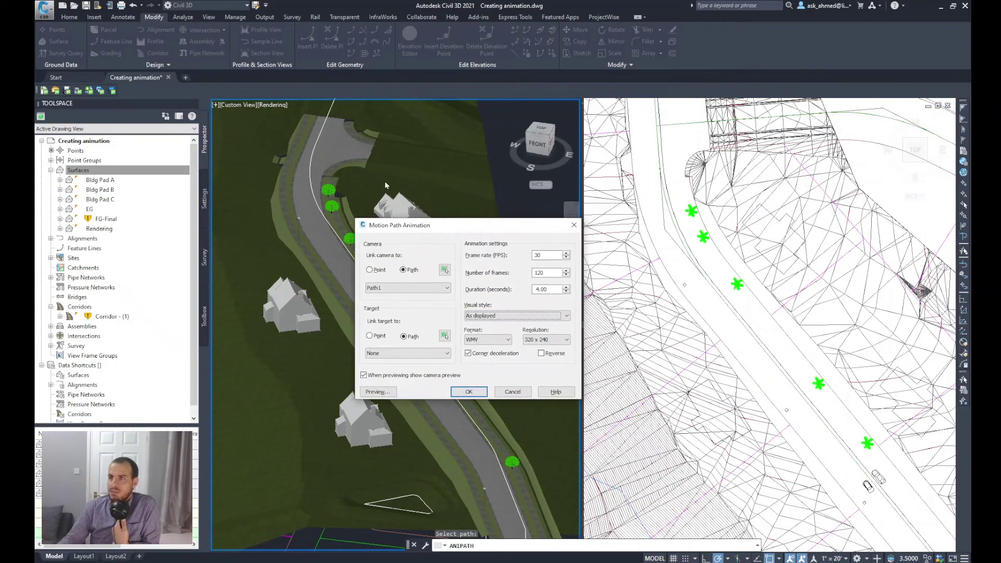
Step: Set the animation output to AVI at 800 x 600 with corner deceleration off, and start a preview
{"action": "left_click", "coordinate": [484, 341]}
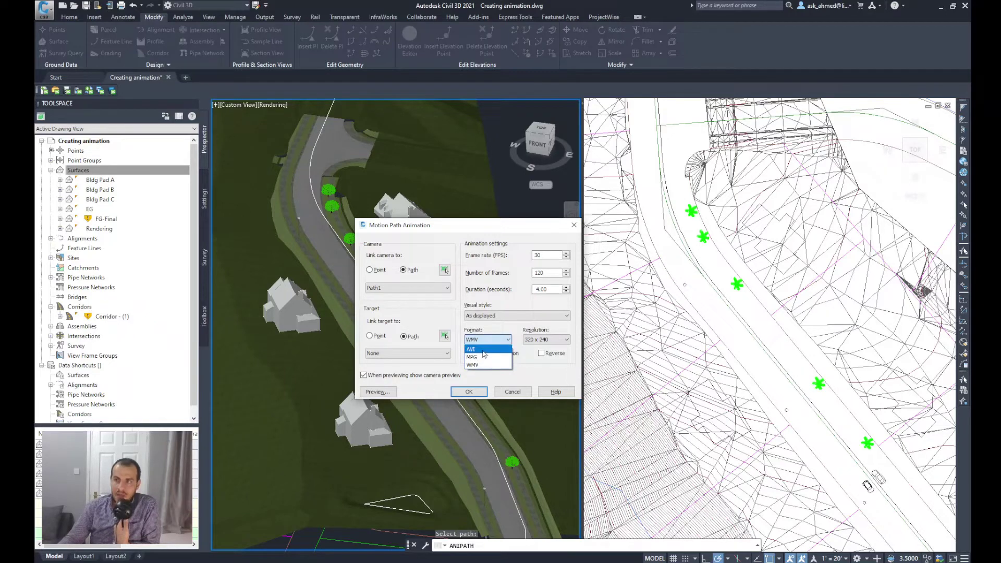
{"action": "left_click", "coordinate": [483, 350]}
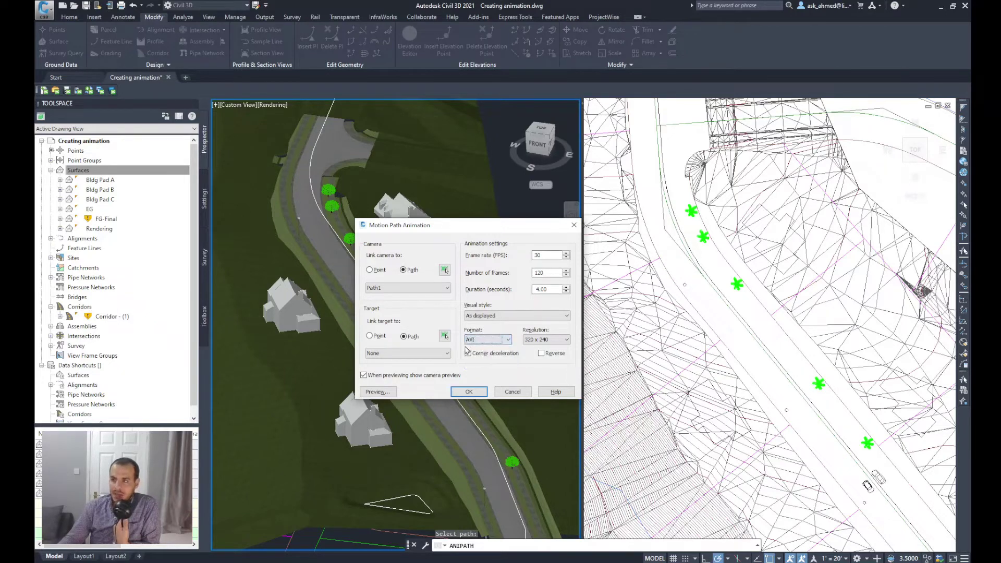
{"action": "left_click", "coordinate": [564, 341]}
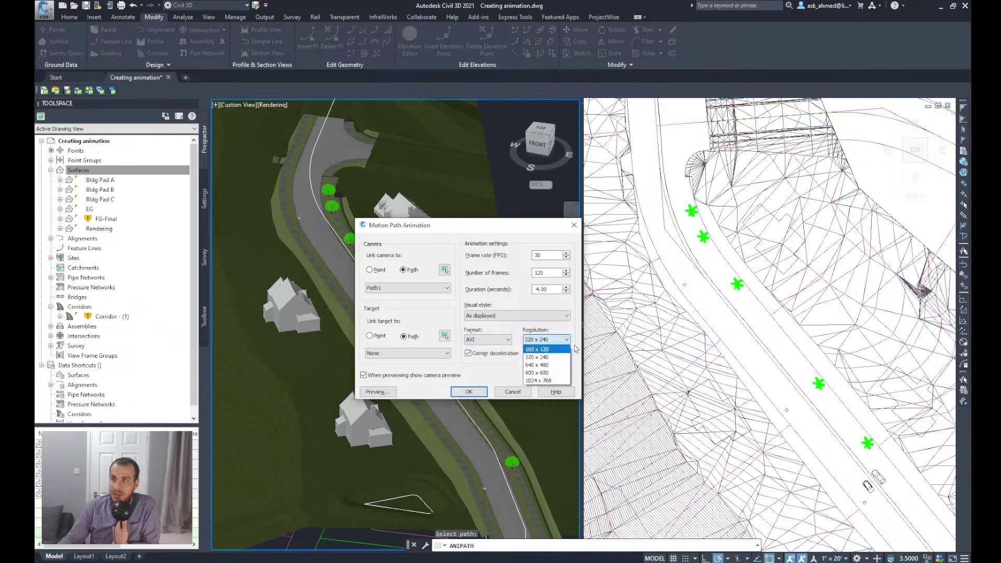
{"action": "left_click", "coordinate": [540, 374]}
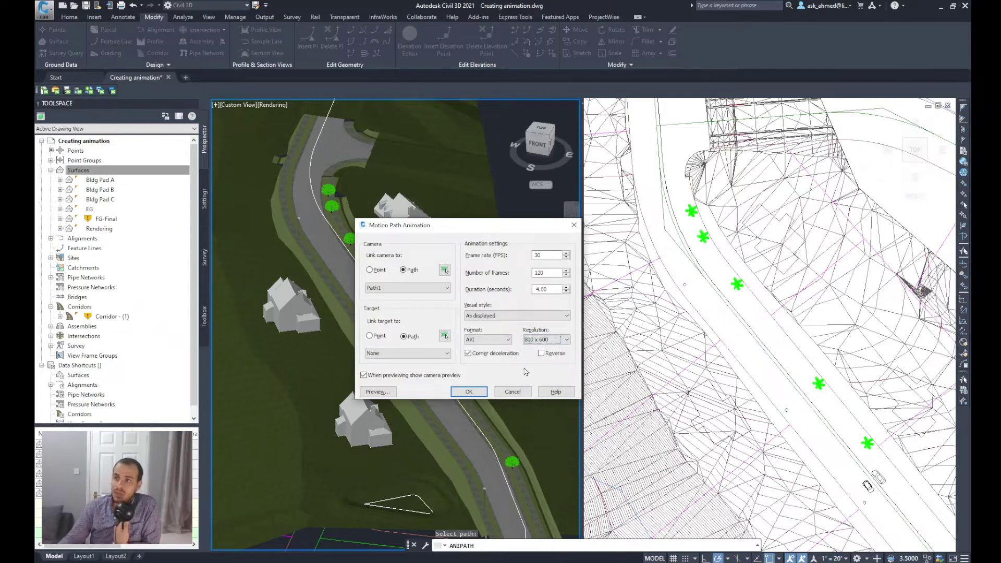
{"action": "left_click", "coordinate": [469, 355]}
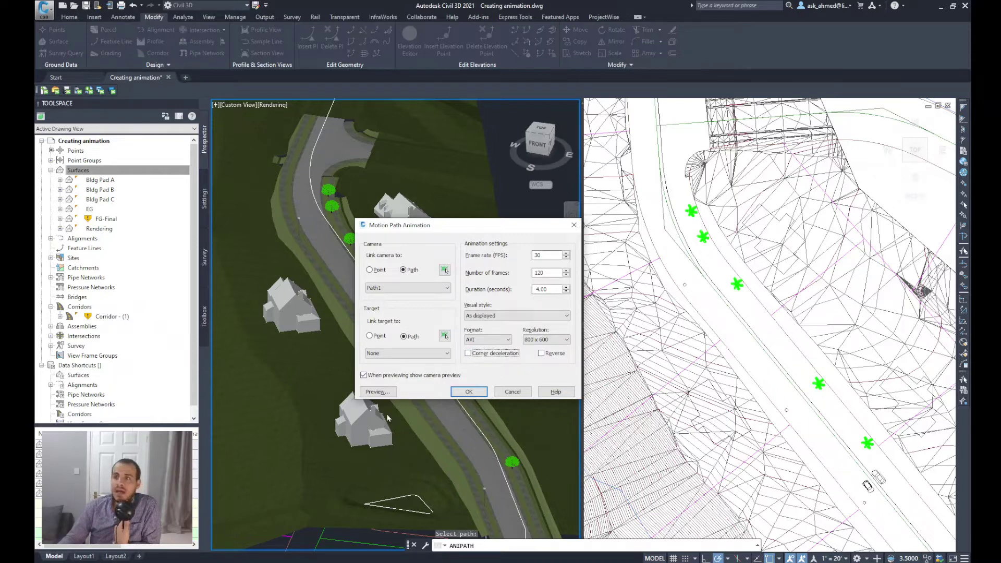
{"action": "mouse_move", "coordinate": [410, 227]}
{"action": "left_mouse_down"}
{"action": "mouse_move", "coordinate": [385, 224]}
{"action": "mouse_move", "coordinate": [399, 223]}
{"action": "left_mouse_up"}
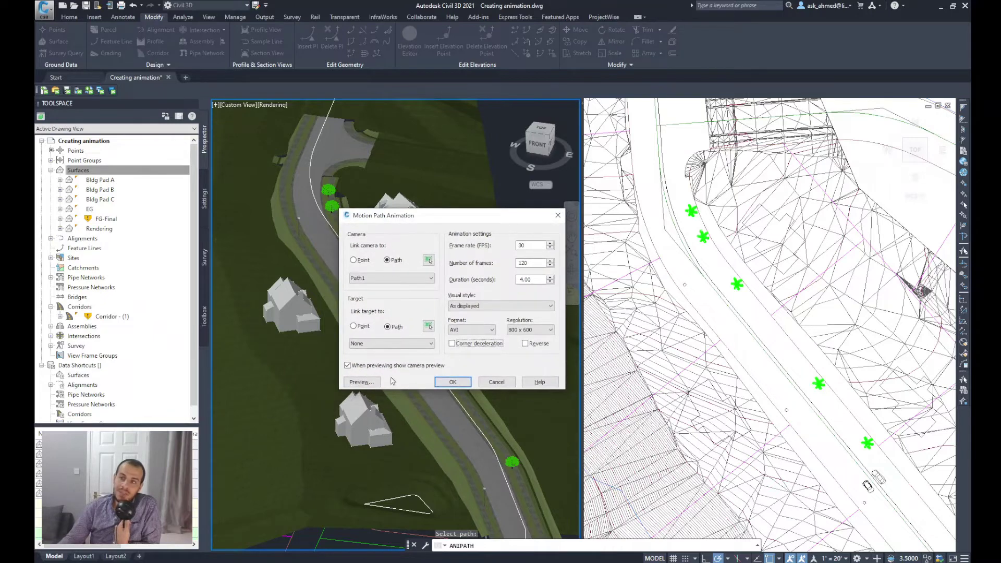
{"action": "left_click", "coordinate": [362, 383]}
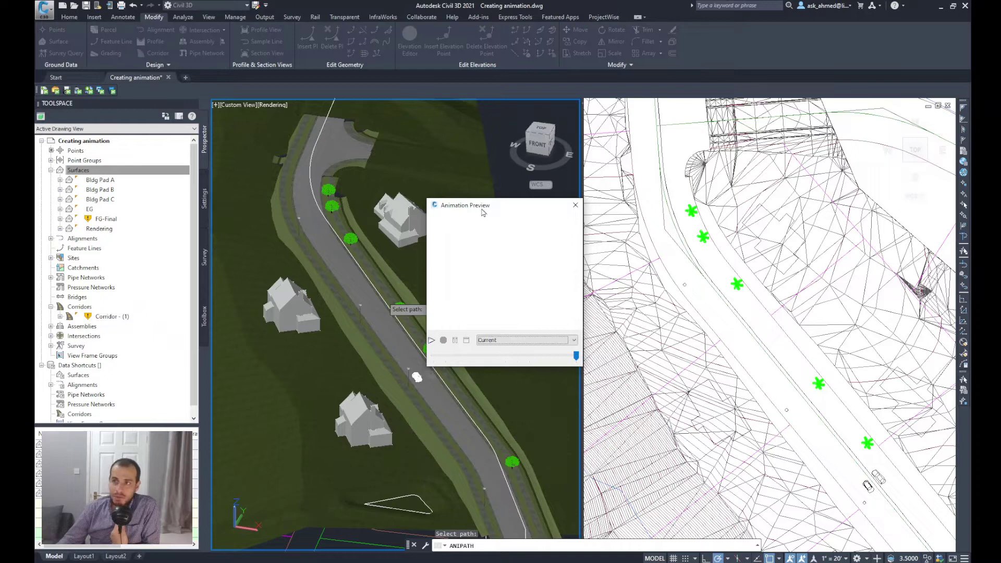
Step: Play the camera flythrough in an enlarged Animation Preview window, then close the preview
{"action": "left_click_drag", "start_coordinate": [494, 212], "coordinate": [494, 241]}
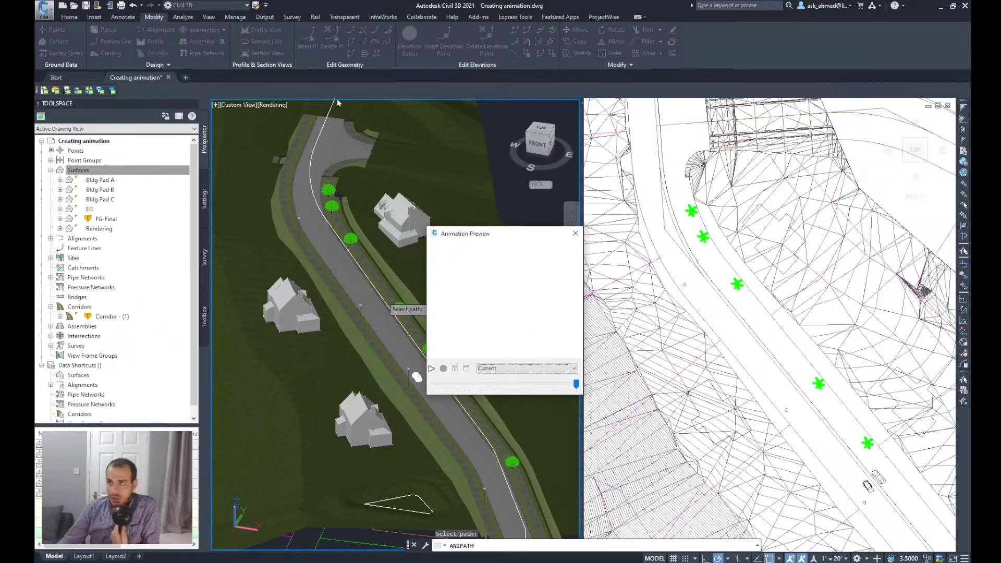
{"action": "left_click_drag", "start_coordinate": [457, 235], "coordinate": [401, 218]}
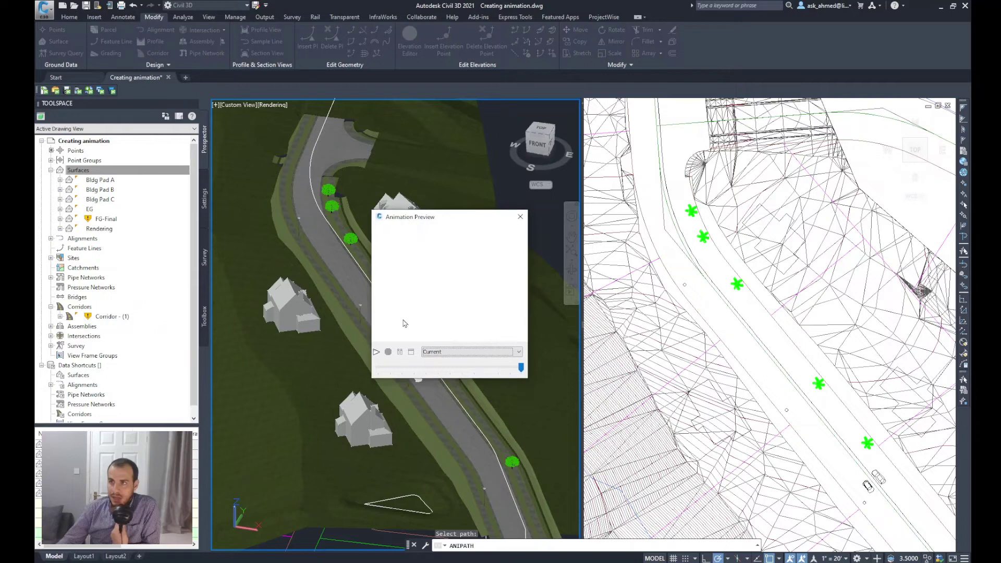
{"action": "left_click", "coordinate": [377, 354]}
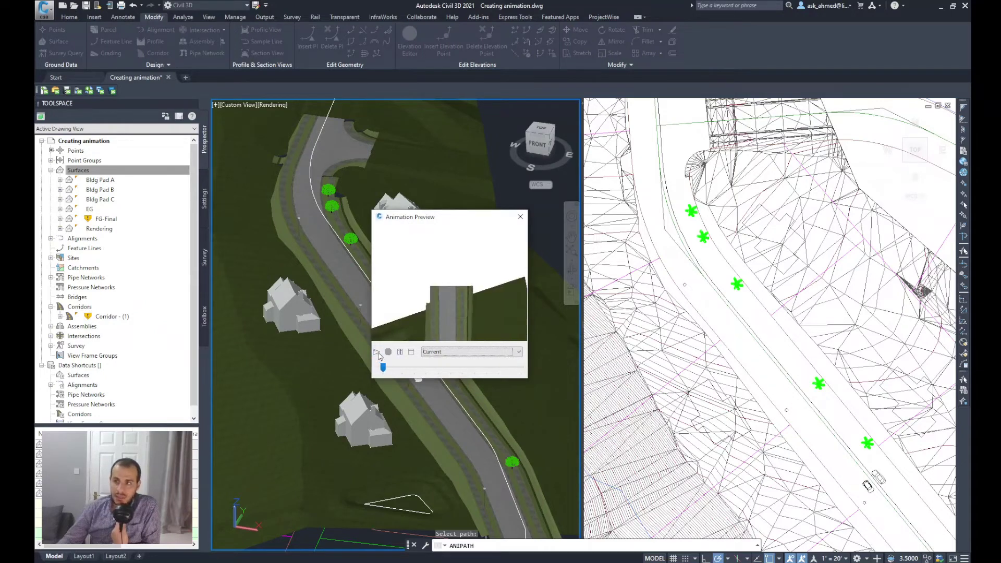
{"action": "left_click", "coordinate": [376, 352]}
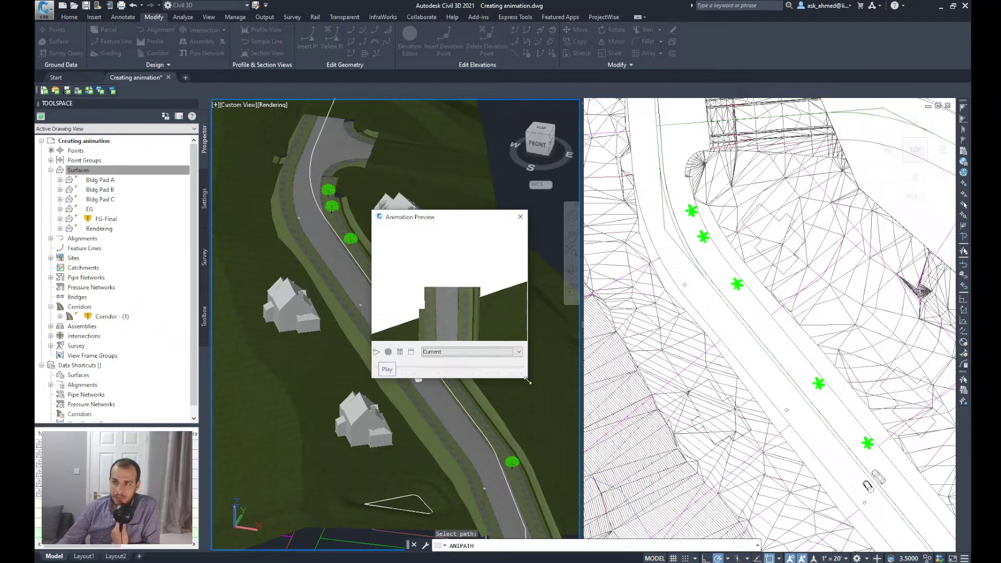
{"action": "left_click_drag", "start_coordinate": [528, 381], "coordinate": [686, 498]}
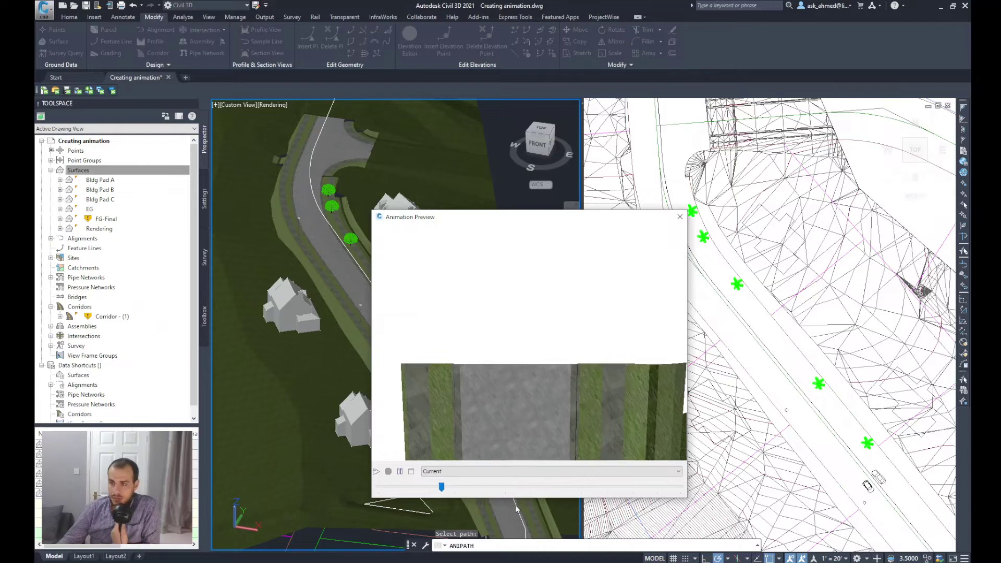
{"action": "left_click_drag", "start_coordinate": [373, 211], "coordinate": [532, 197]}
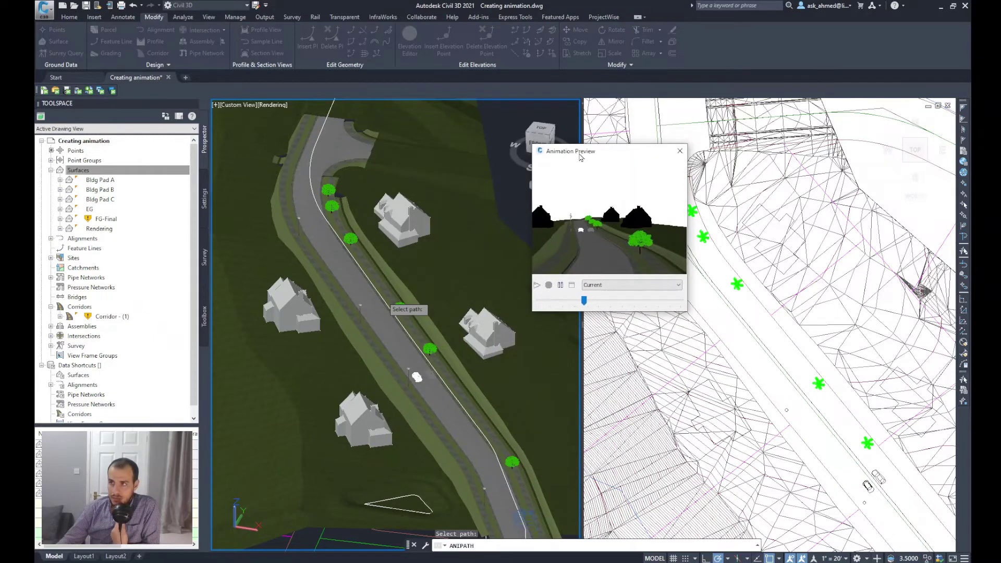
{"action": "left_click_drag", "start_coordinate": [532, 315], "coordinate": [332, 463]}
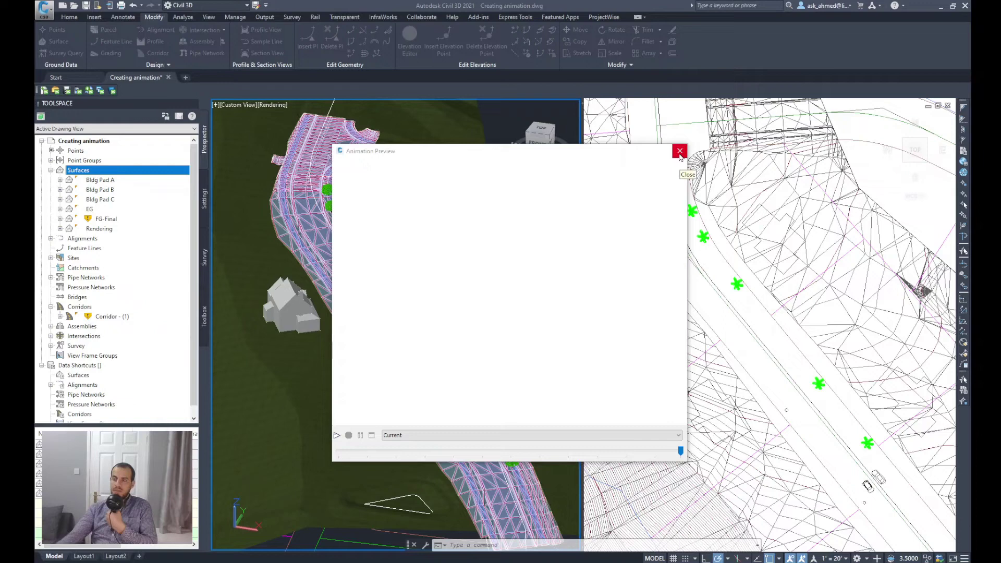
{"action": "left_click", "coordinate": [680, 152]}
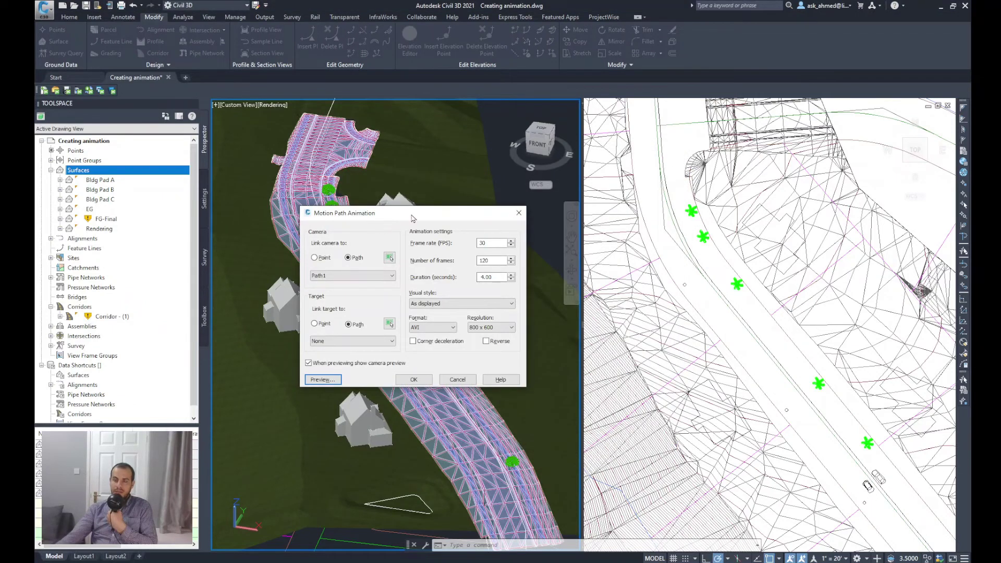
Step: Accept the Motion Path Animation settings to bring up the Save As dialog for the AVI
{"action": "left_click_drag", "start_coordinate": [413, 218], "coordinate": [425, 191]}
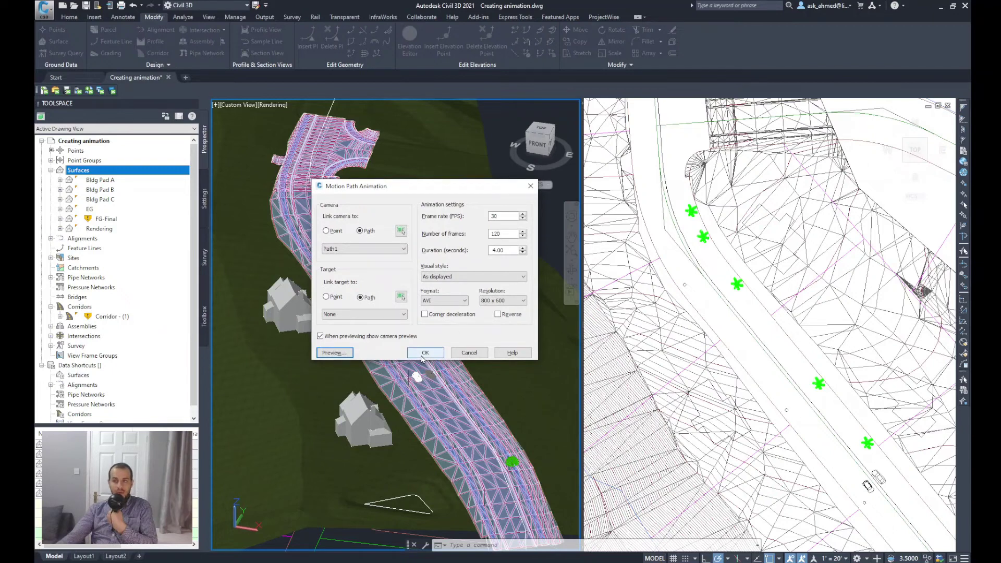
{"action": "left_click", "coordinate": [424, 353]}
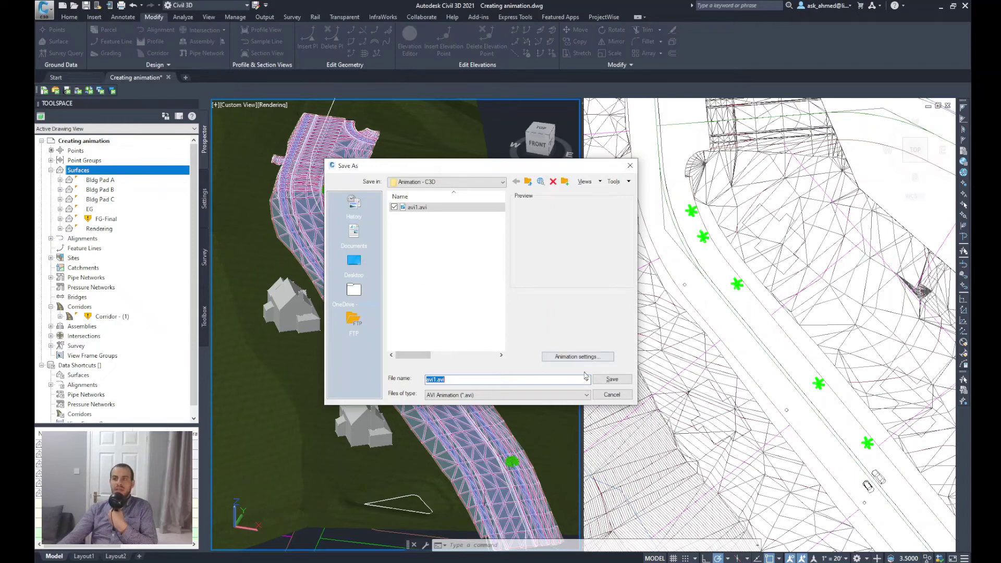
Step: Cancel saving the AVI, returning to the Motion Path Animation settings
{"action": "left_click", "coordinate": [612, 380]}
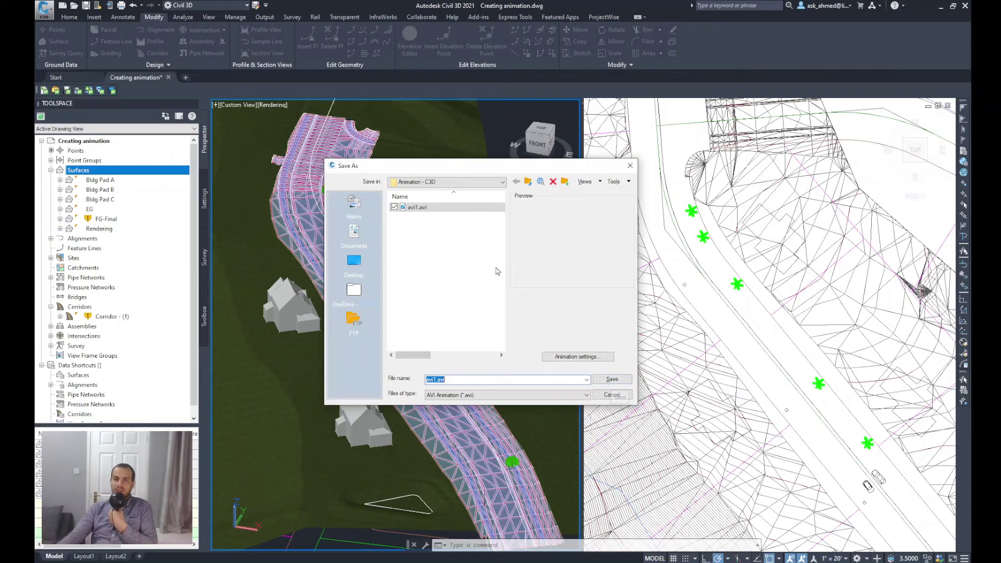
{"action": "left_click", "coordinate": [606, 397]}
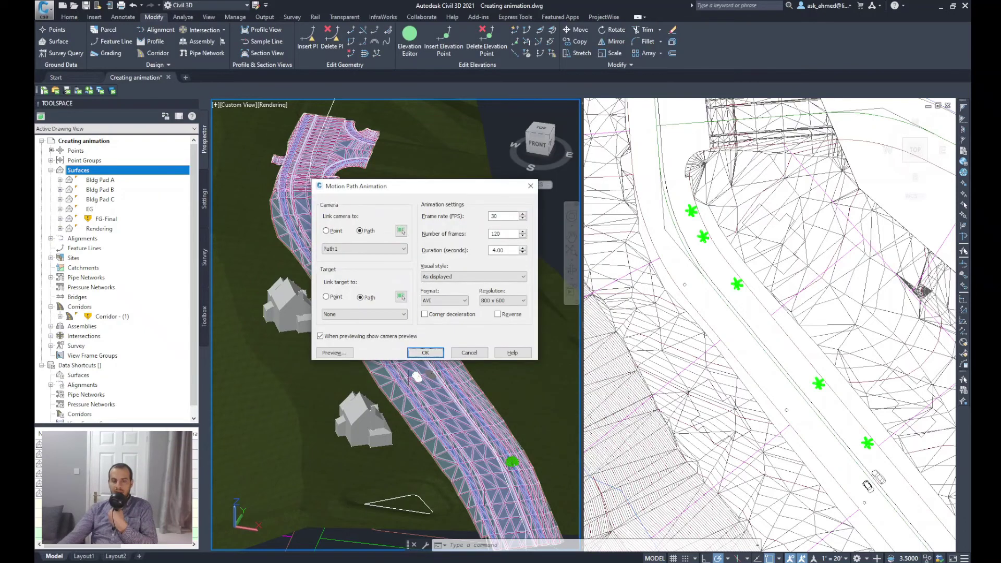